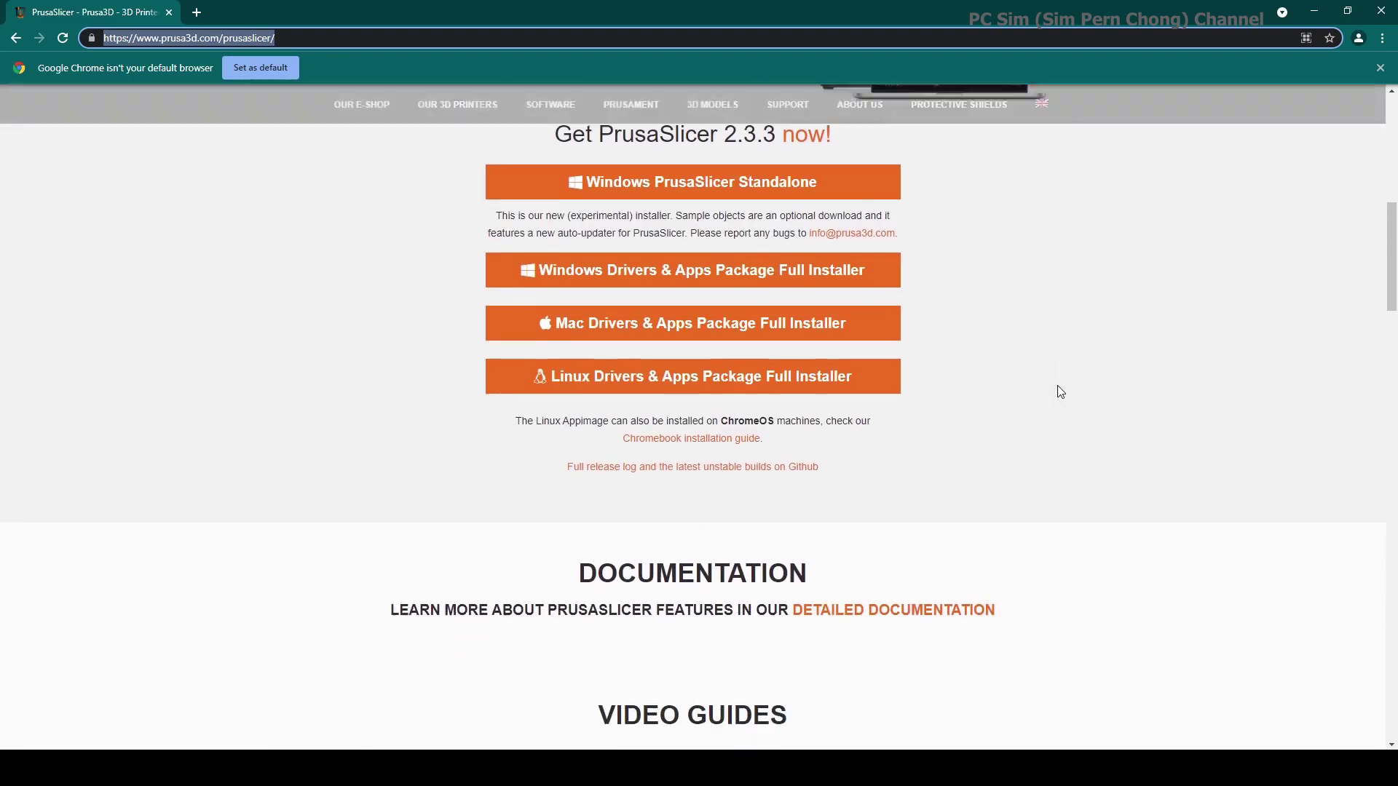
# - Review the PrusaSlicer 2.3.3 download options for Windows, Mac and Linux
pyautogui.scroll(2, 1060, 392)
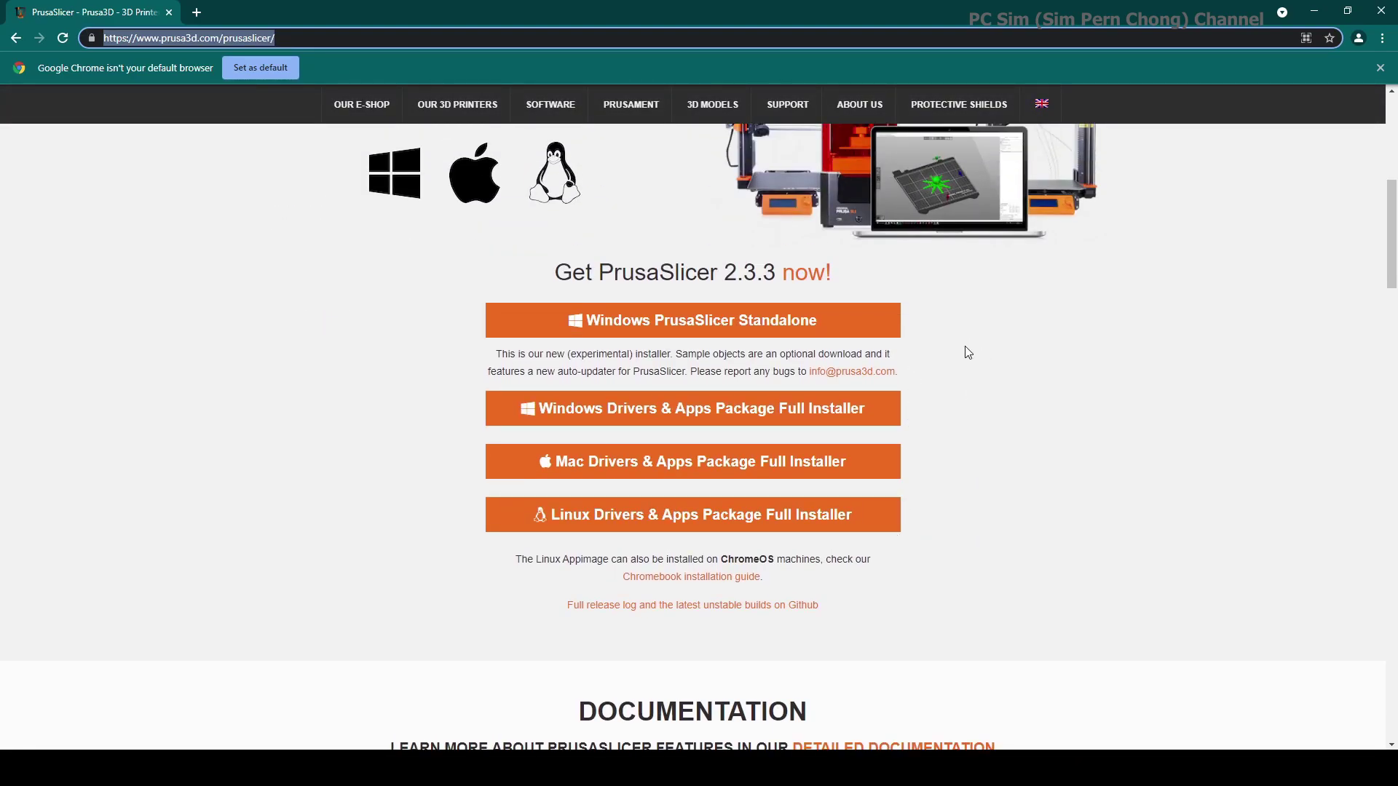
pyautogui.scroll(-2, 967, 353)
pyautogui.scroll(2, 968, 353)
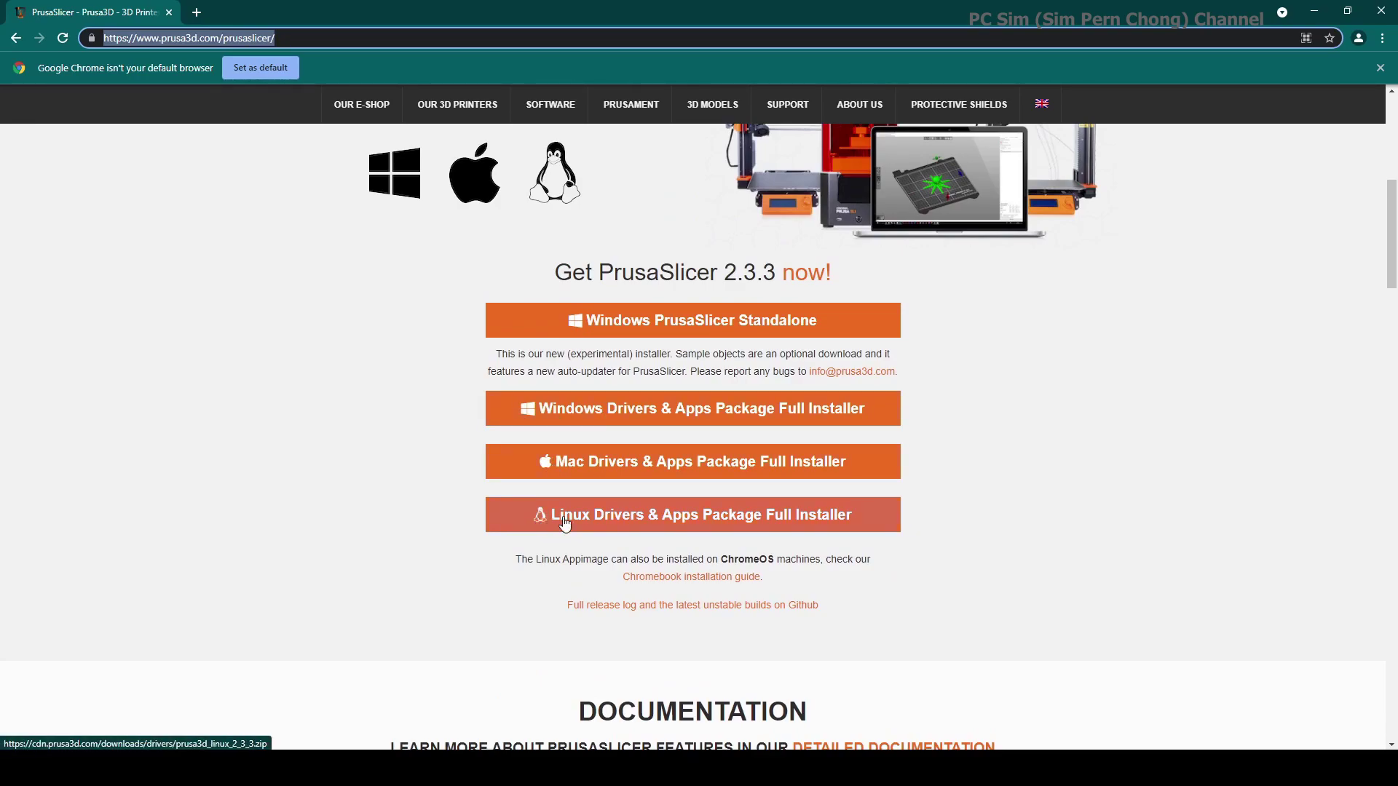
pyautogui.scroll(2, 1086, 530)
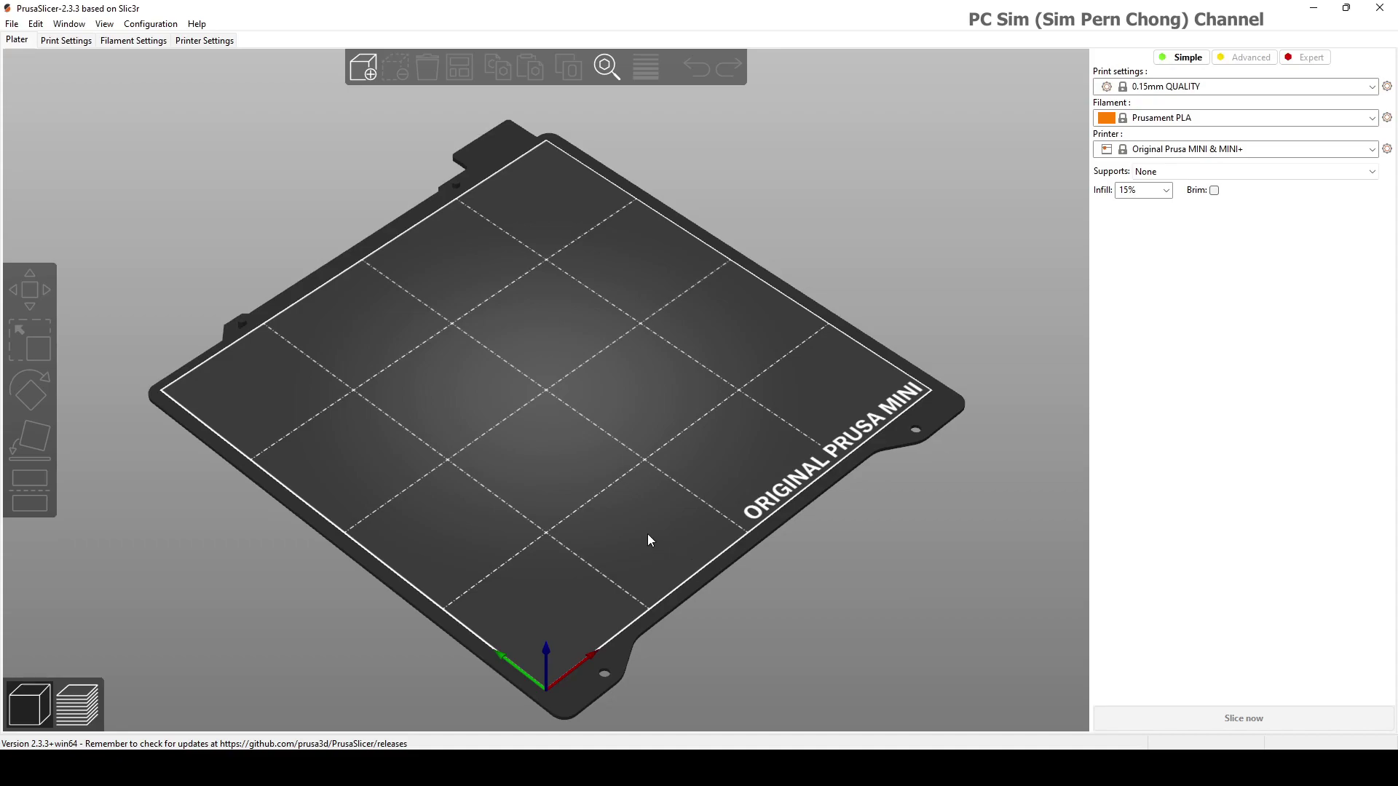
# - Import the configuration file Ecomaylene Settings.ini from the Prusa slicer folder
pyautogui.moveTo(647, 534); pyautogui.dragTo(636, 494)
pyautogui.scroll(3, 627, 483)
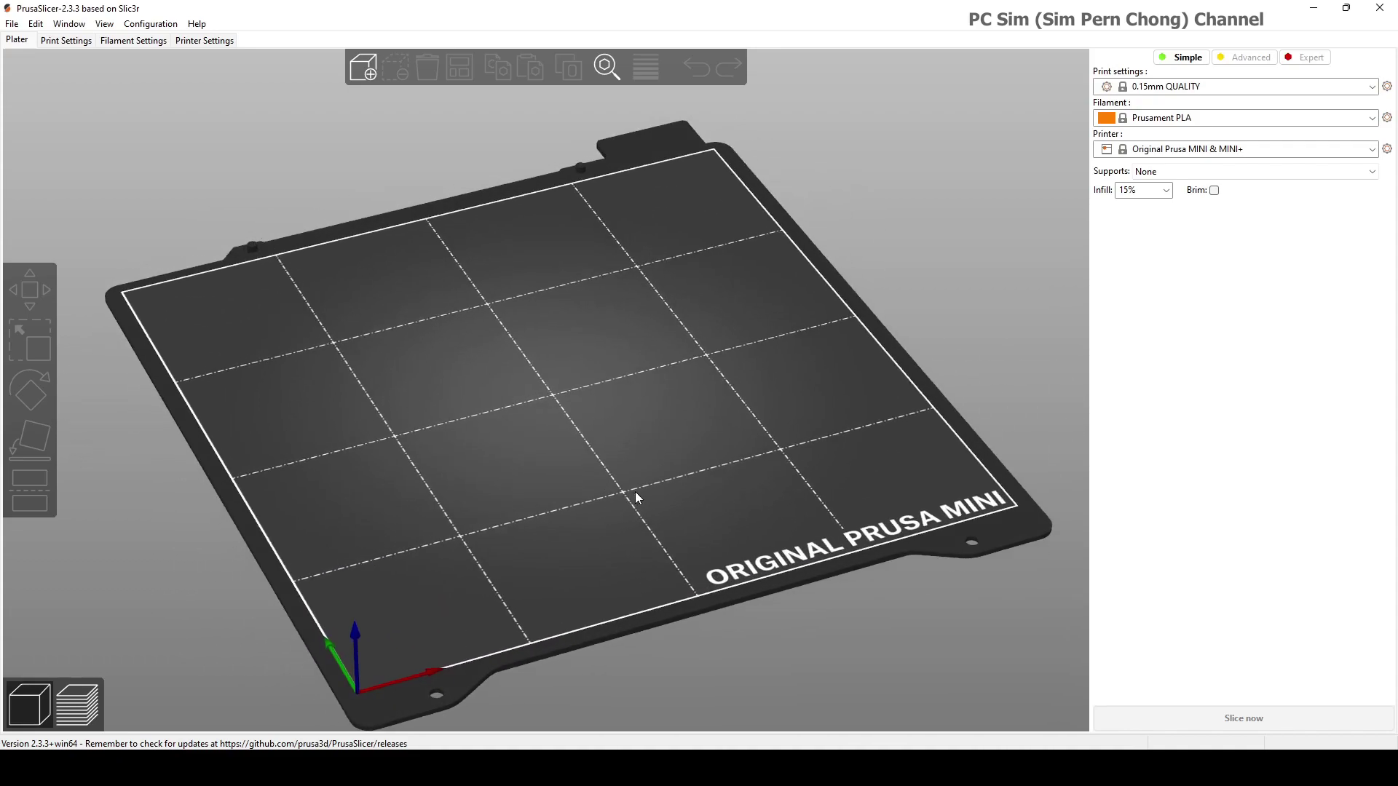
pyautogui.click(11, 23)
pyautogui.moveTo(41, 129)
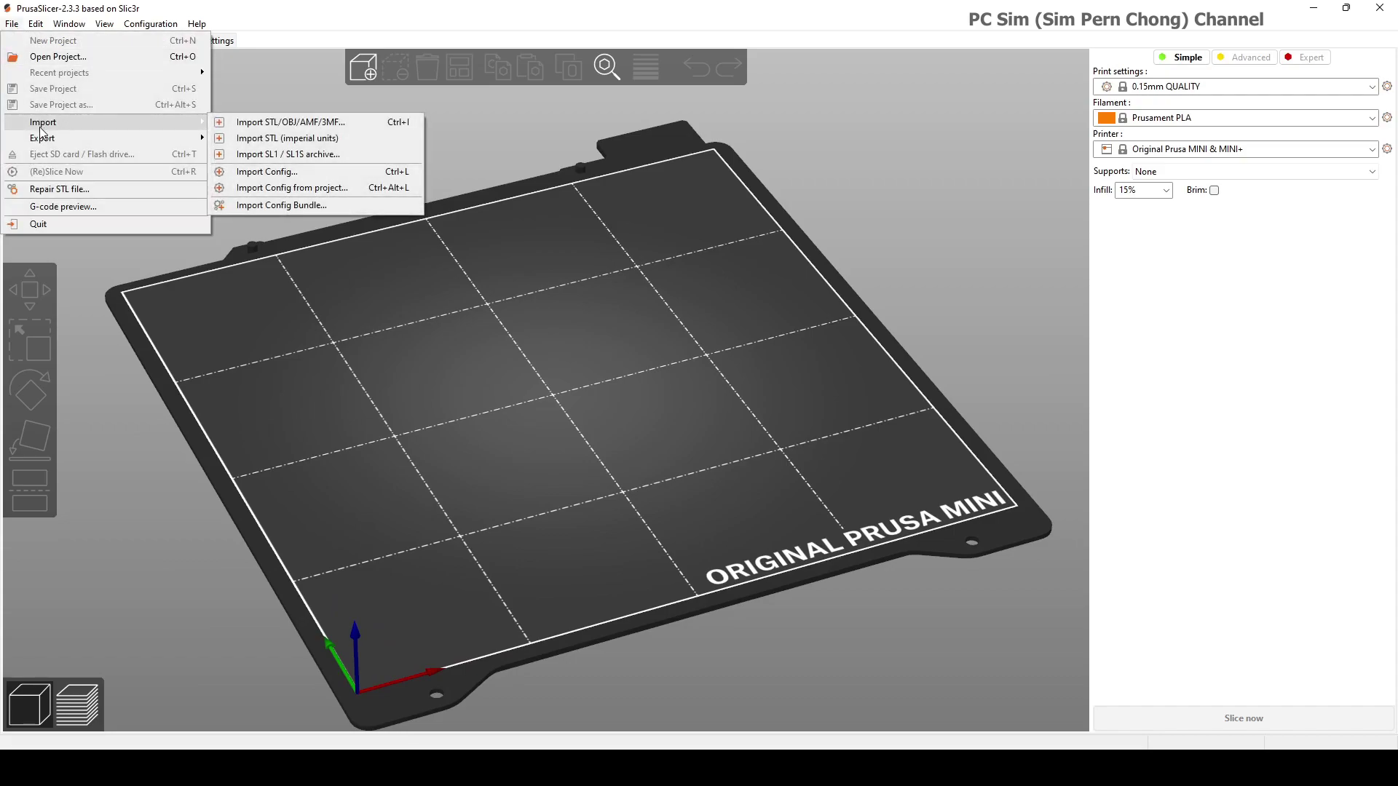
pyautogui.click(274, 173)
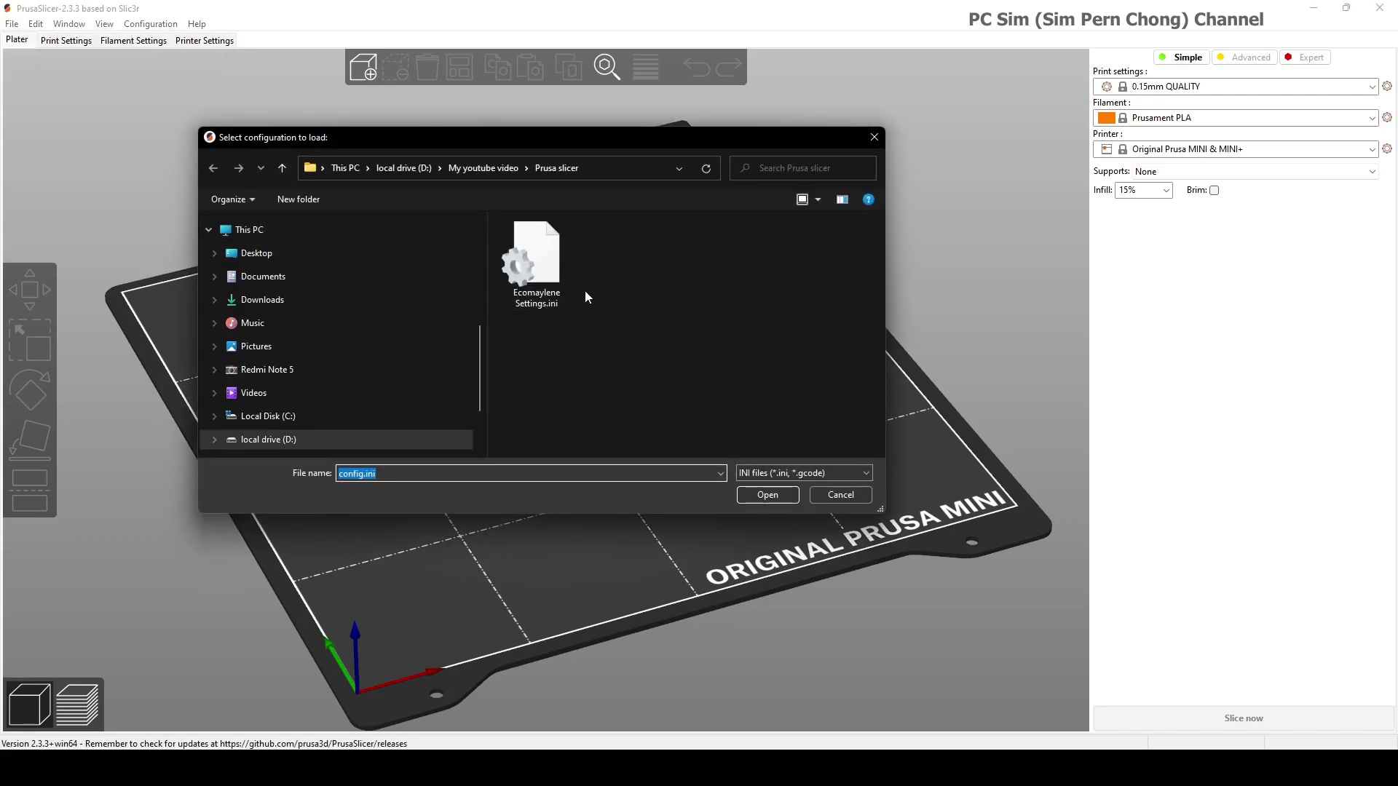
pyautogui.click(549, 270)
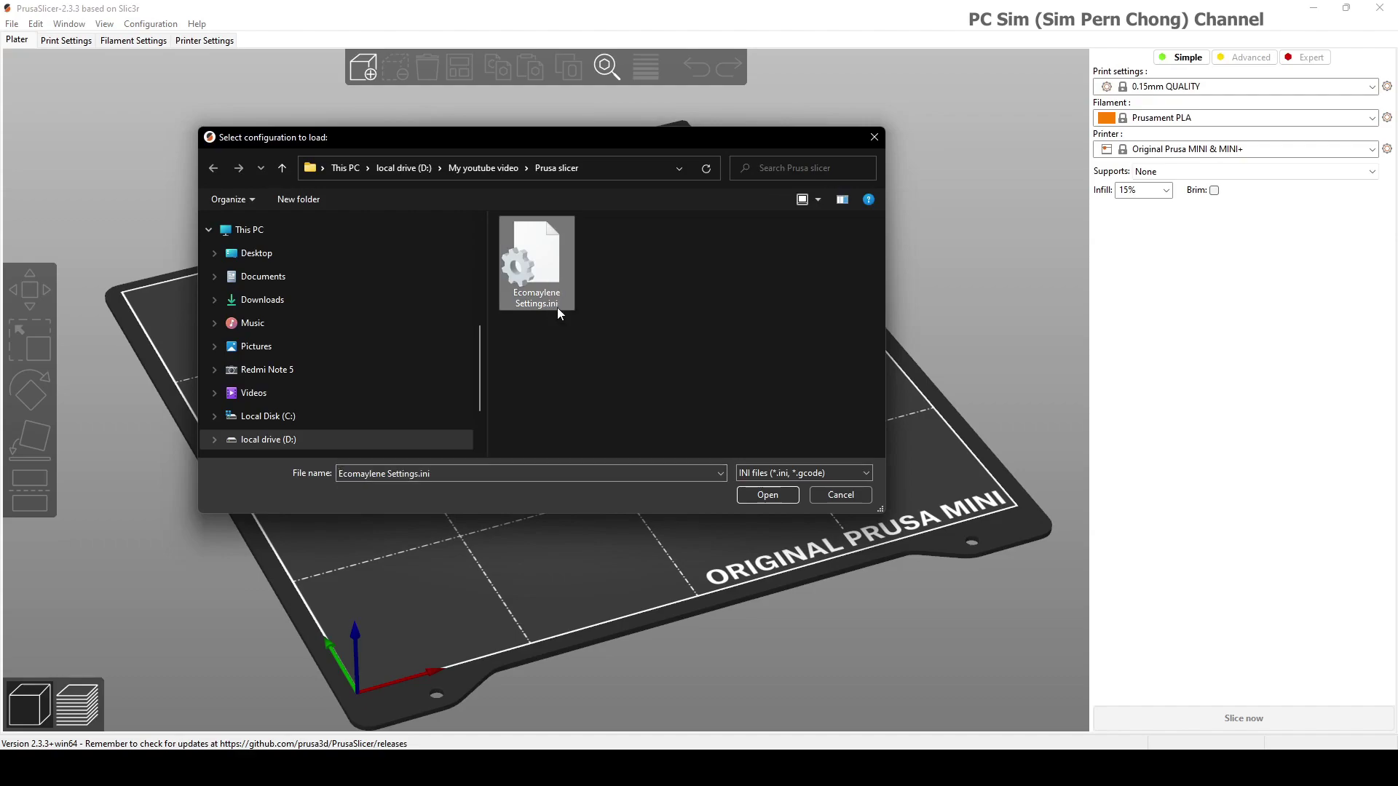
pyautogui.click(776, 495)
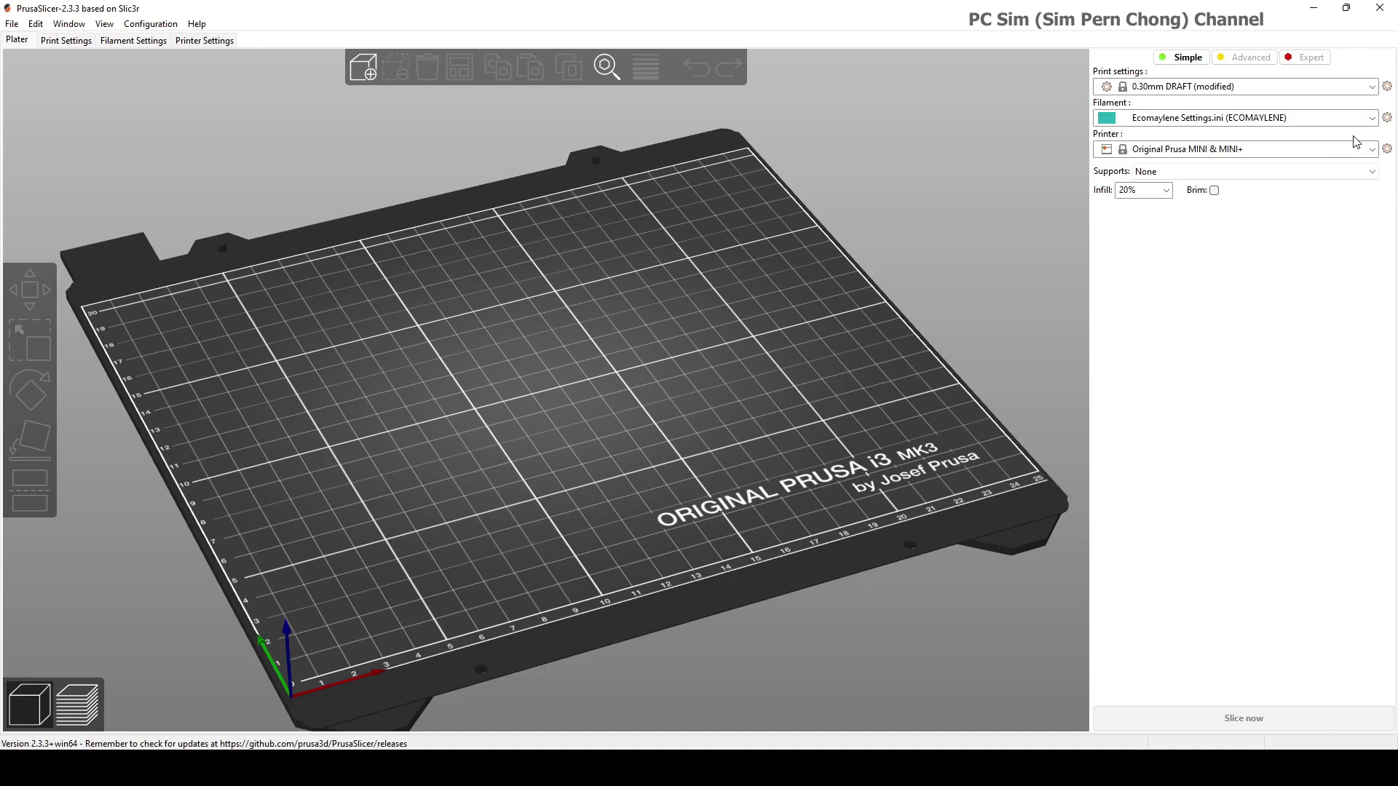
# - Import the model helmet-only-a.stl from the Prusa slicer folder onto the print bed
pyautogui.scroll(3, 721, 380)
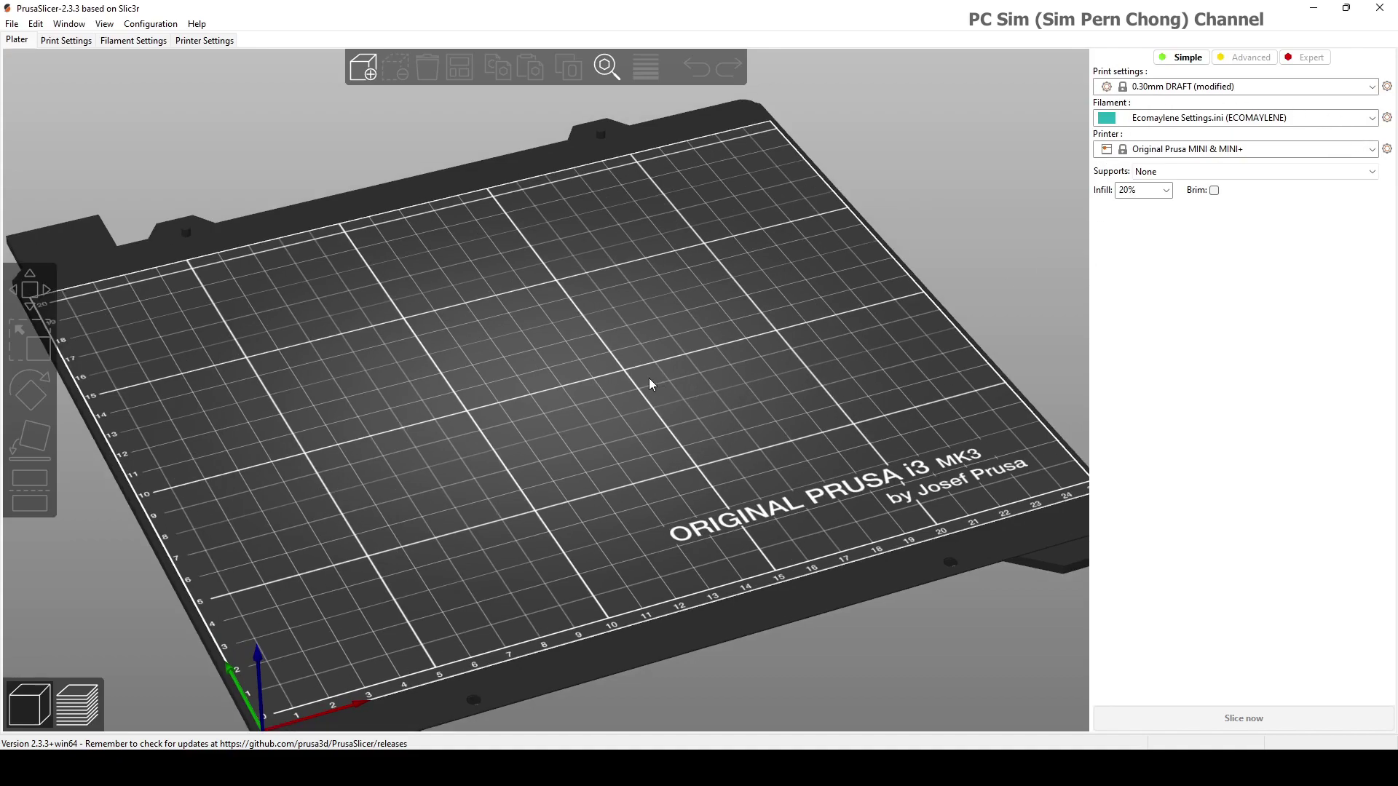
pyautogui.scroll(1, 663, 371)
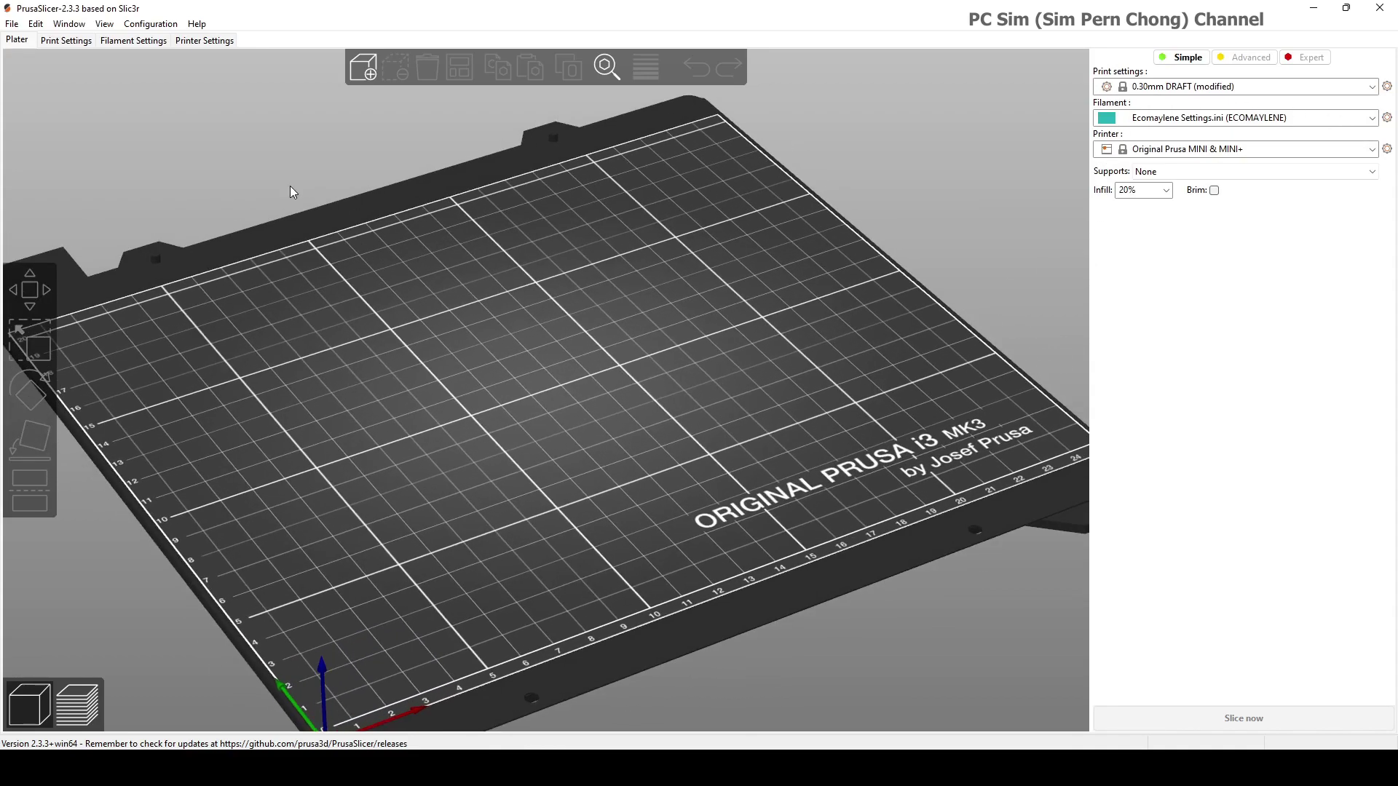
pyautogui.click(11, 26)
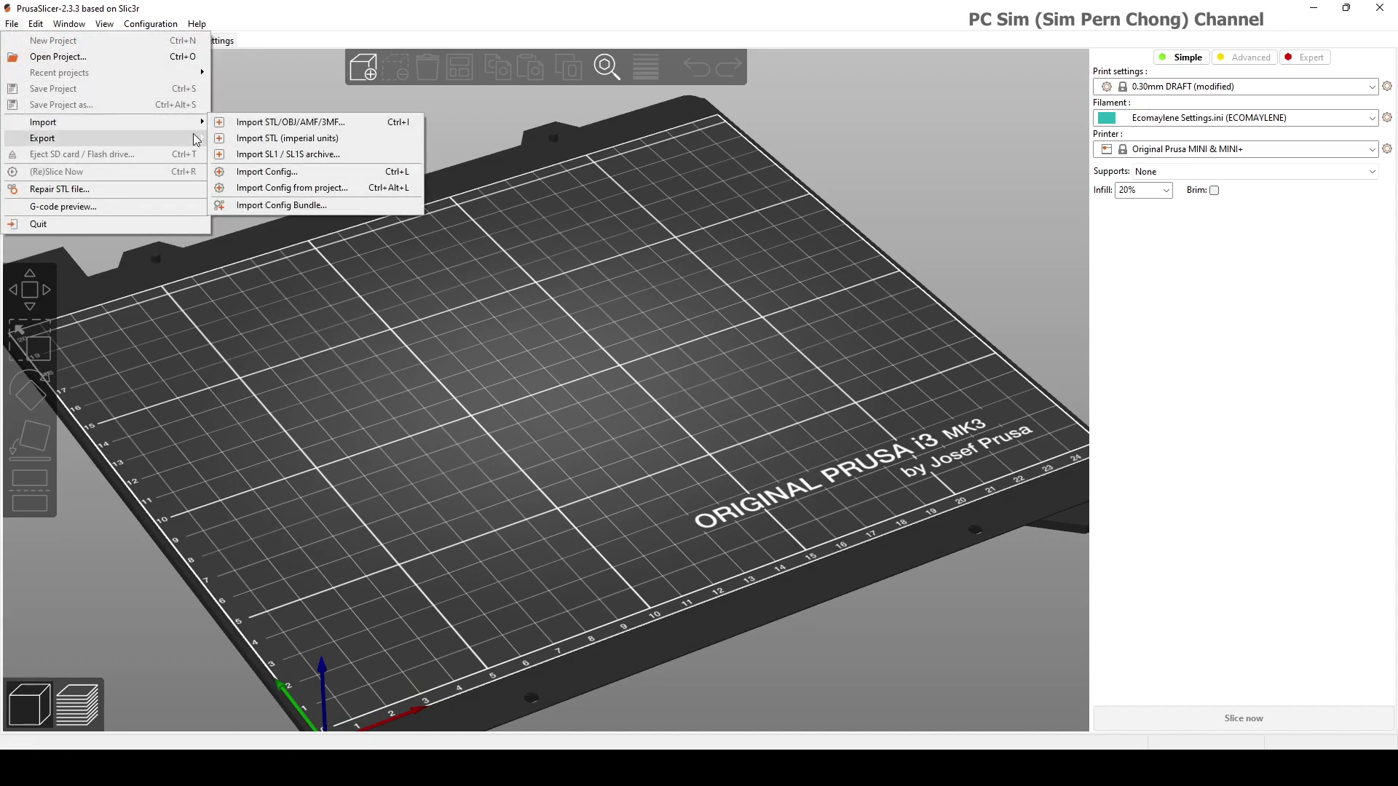
pyautogui.click(291, 122)
pyautogui.click(536, 266)
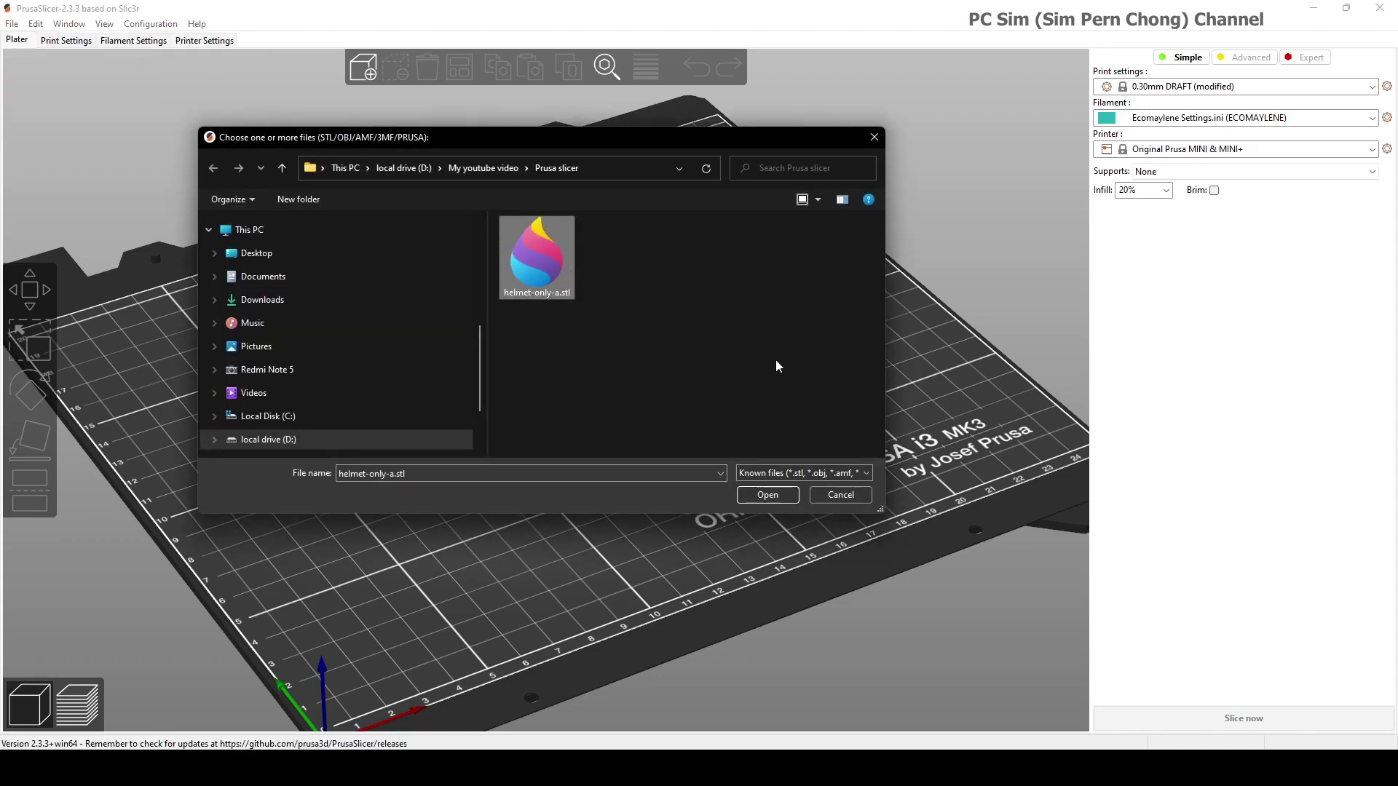
pyautogui.click(771, 500)
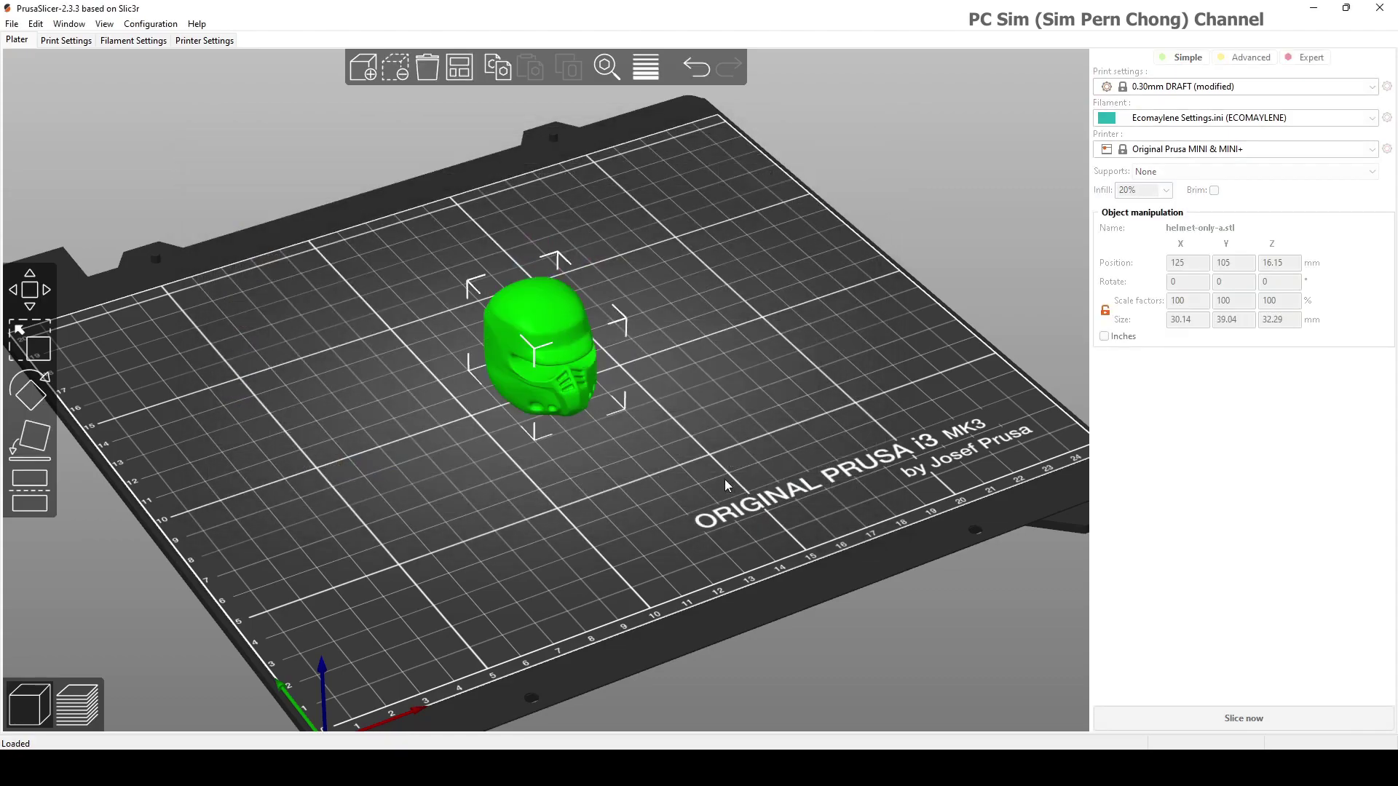
# - Examine the imported helmet's front and face details on the print bed, both close up and from farther away
pyautogui.scroll(3, 597, 408)
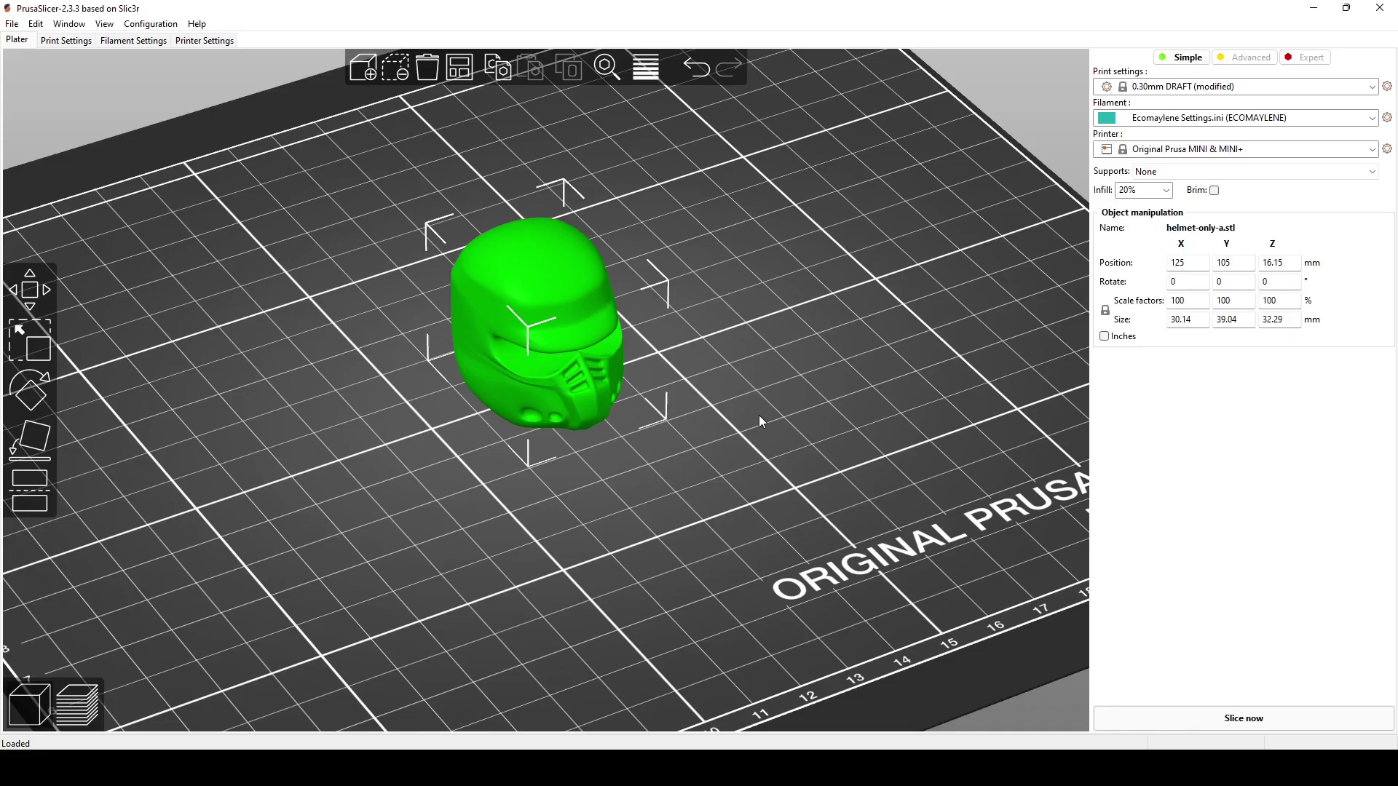
pyautogui.moveTo(758, 415); pyautogui.dragTo(684, 417)
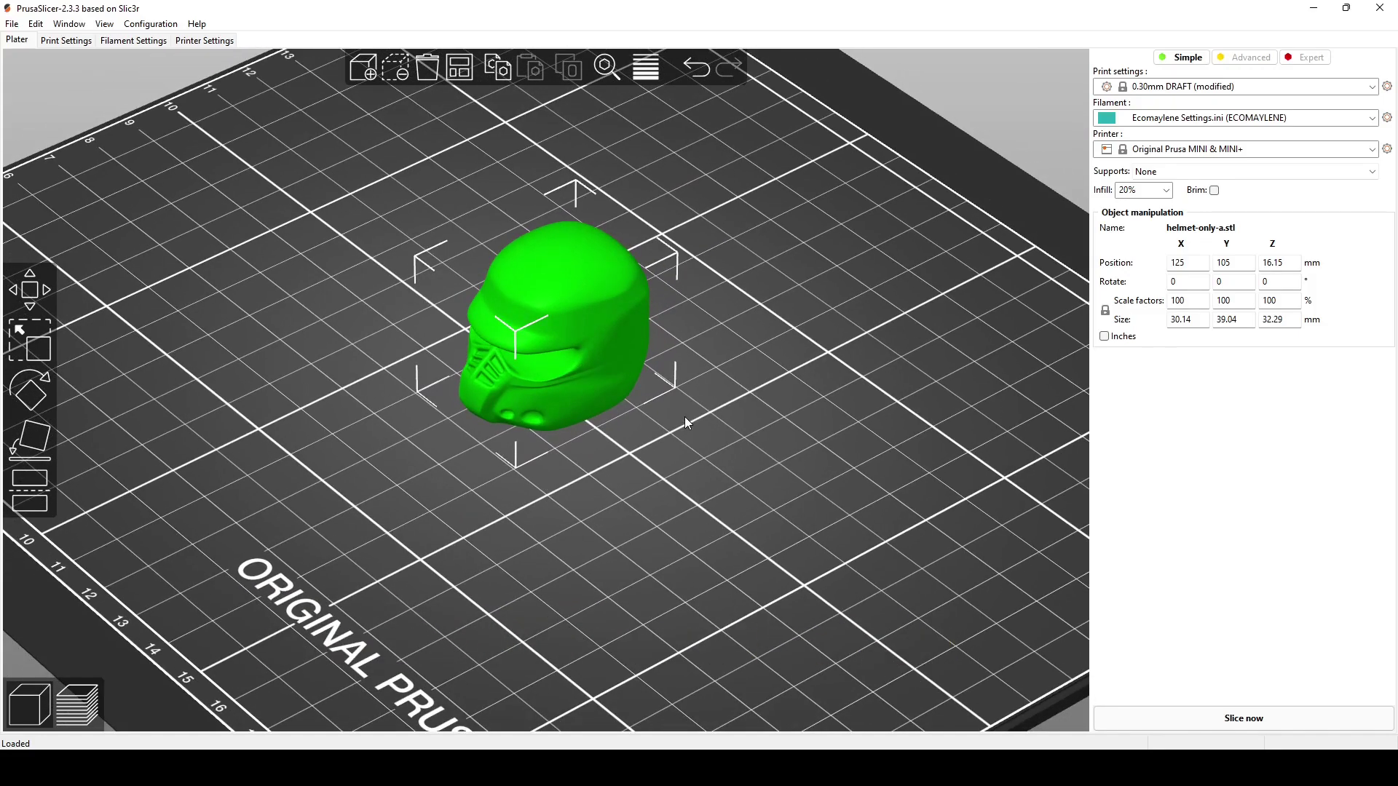
pyautogui.scroll(-3, 684, 416)
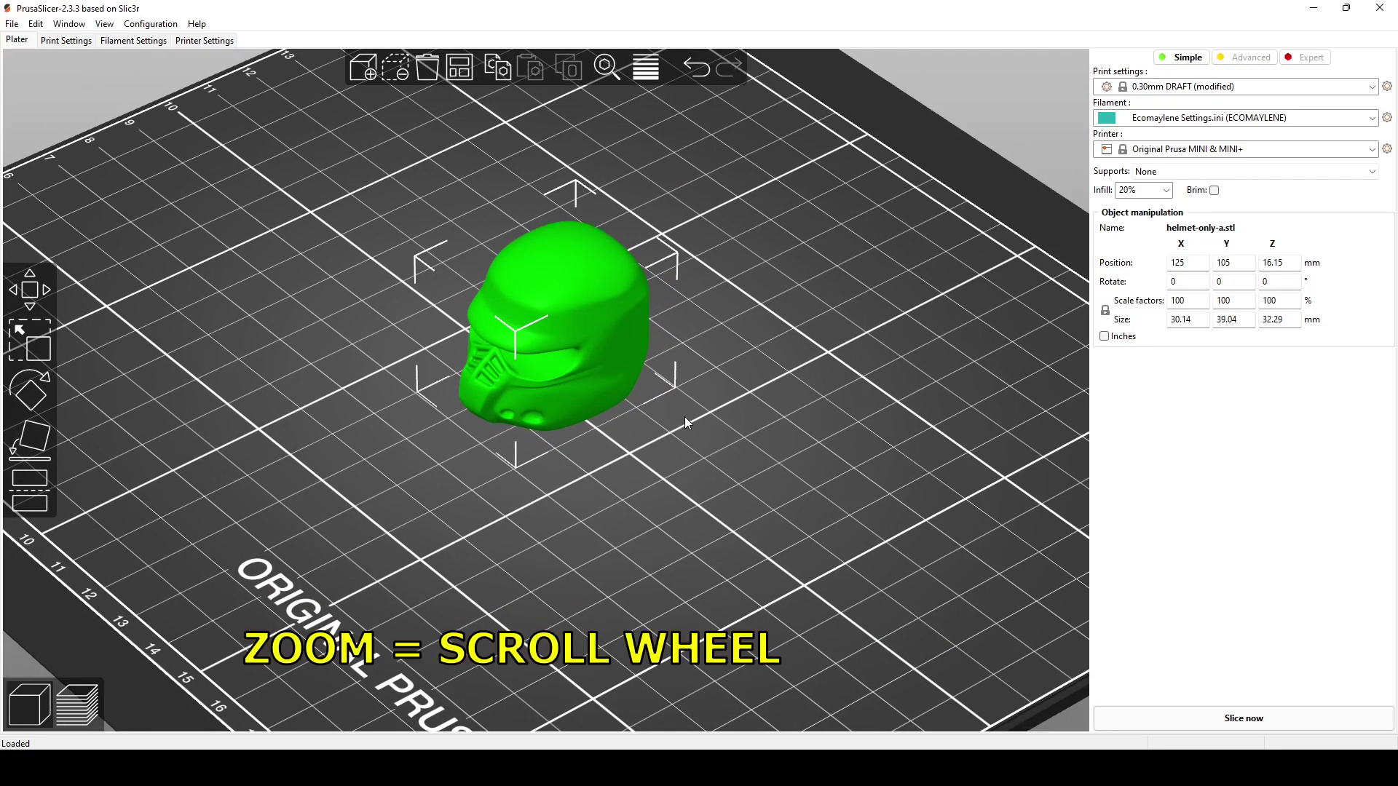
pyautogui.scroll(5, 685, 416)
pyautogui.scroll(-4, 684, 416)
pyautogui.scroll(5, 684, 417)
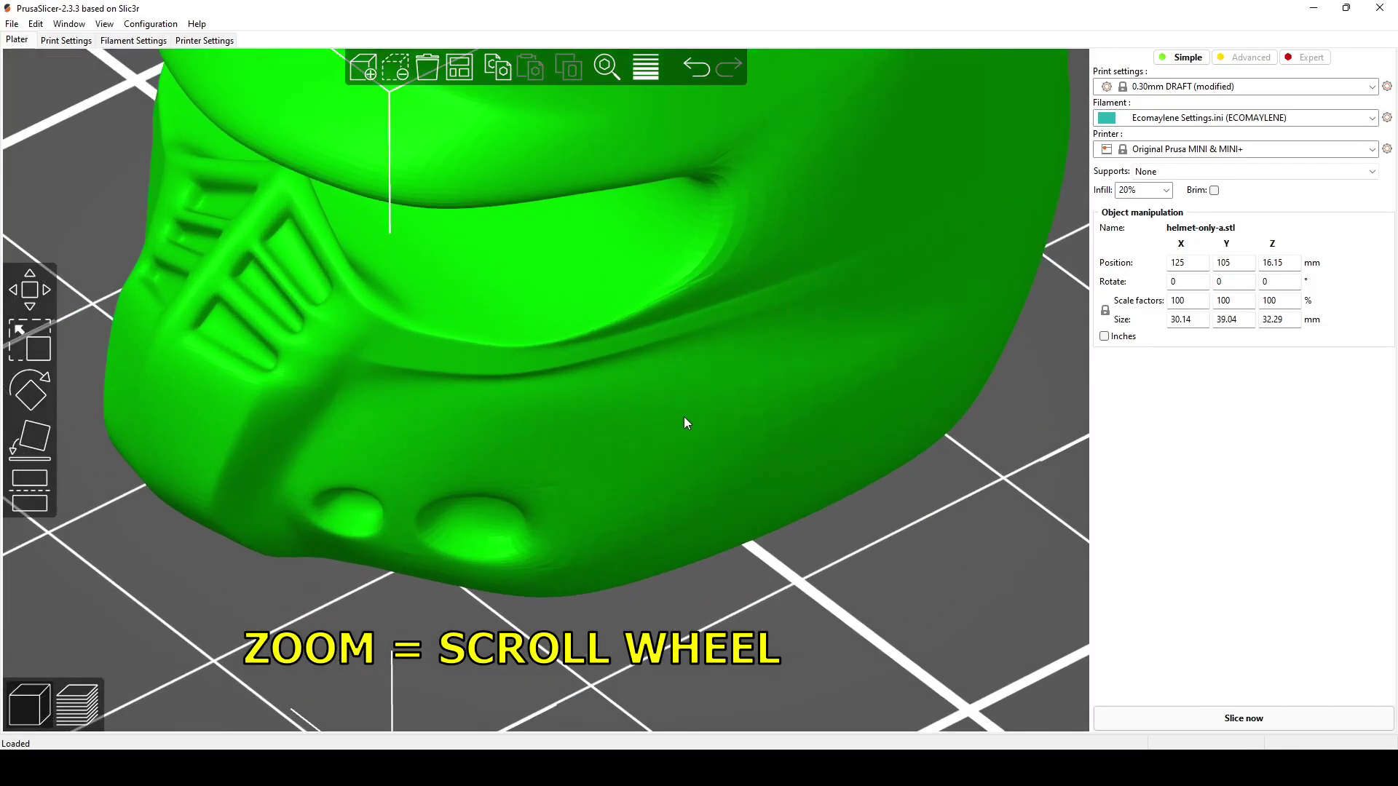
pyautogui.scroll(-7, 683, 416)
pyautogui.scroll(3, 679, 417)
pyautogui.scroll(4, 680, 417)
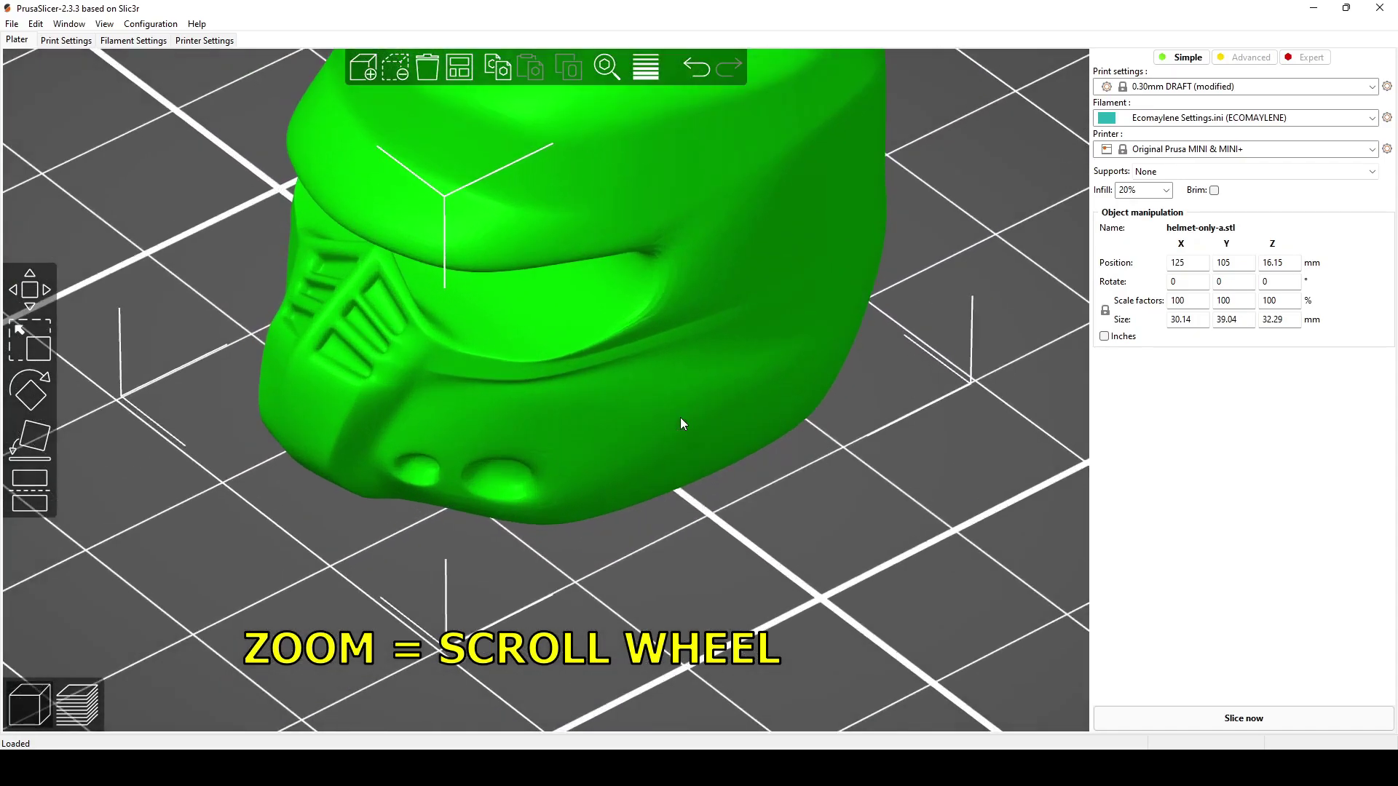
pyautogui.scroll(-6, 678, 417)
pyautogui.scroll(3, 674, 419)
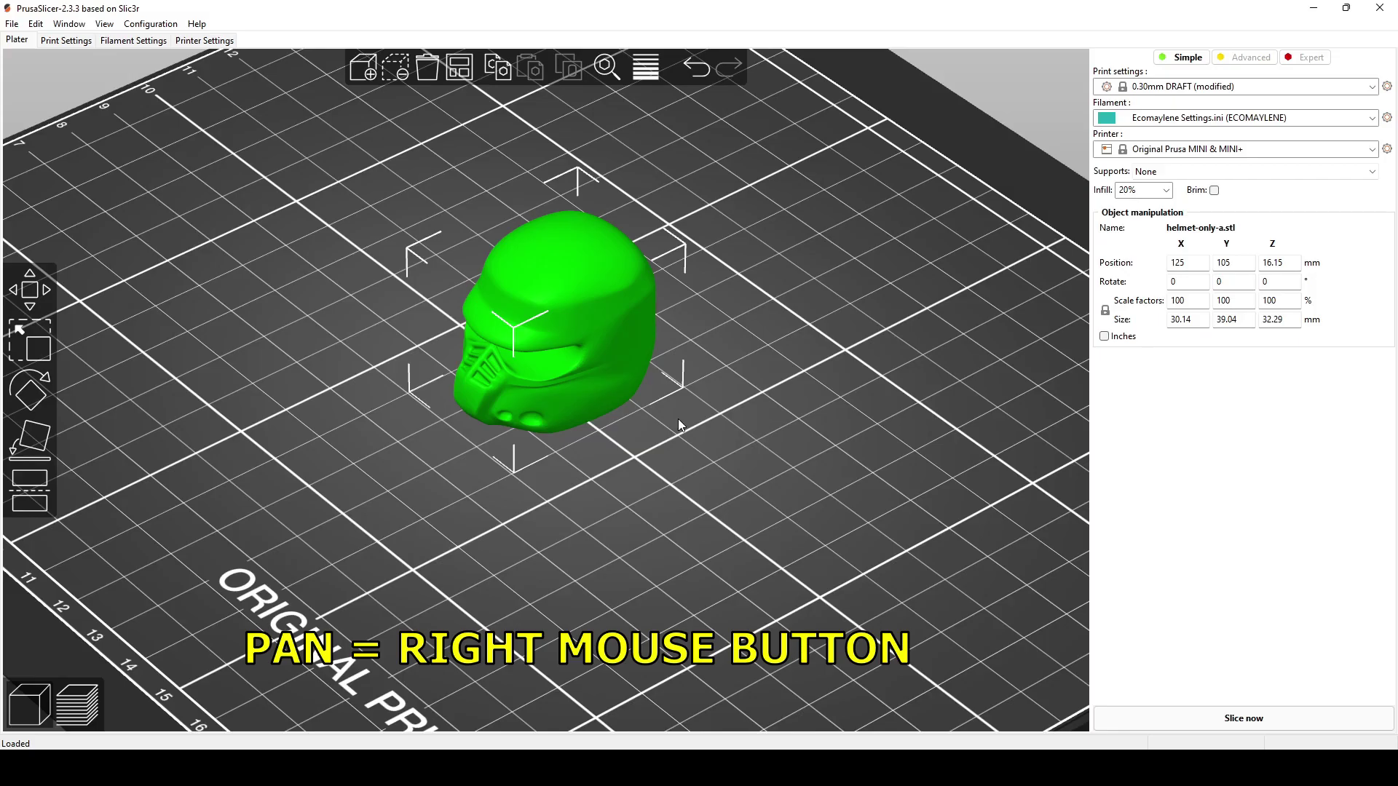
pyautogui.moveTo(679, 420); pyautogui.dragTo(883, 463, button='right')
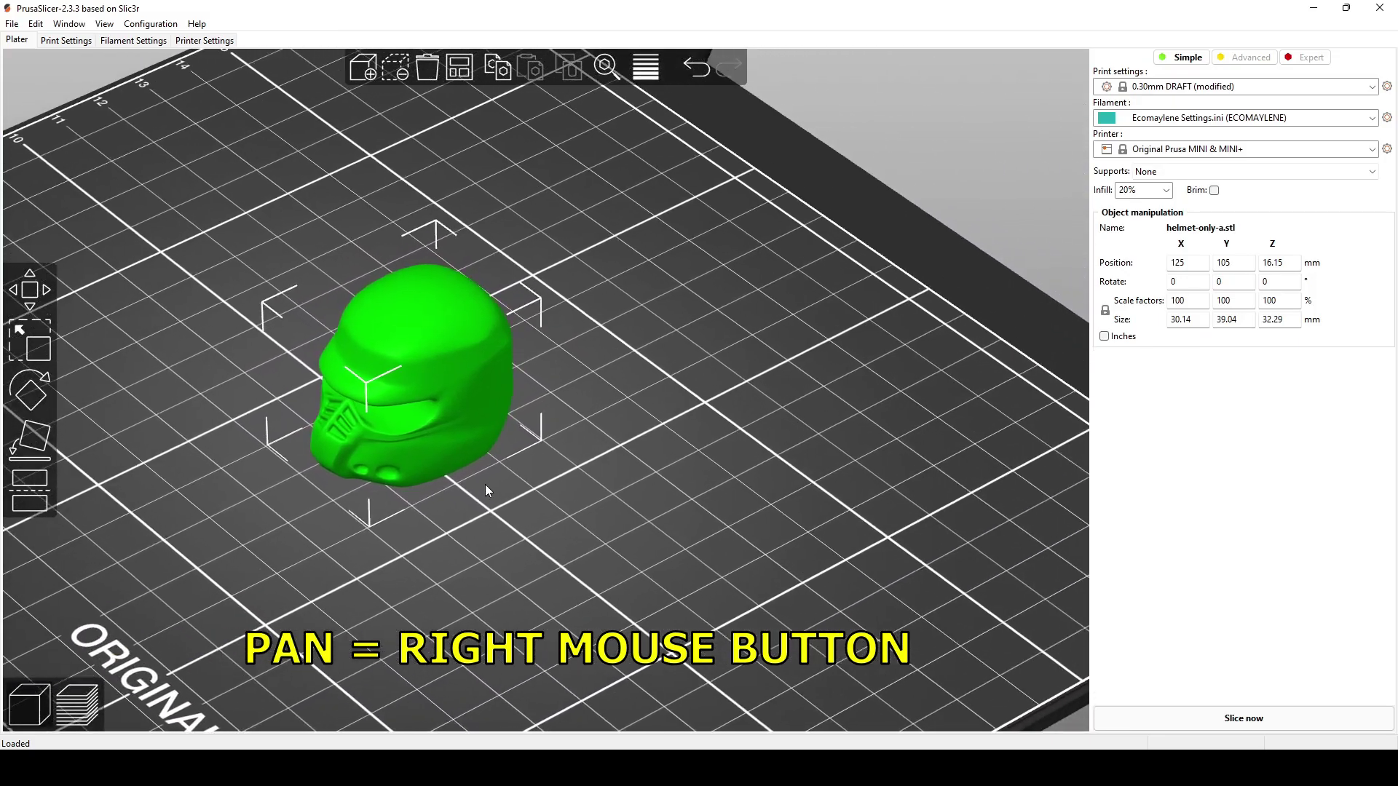
pyautogui.moveTo(487, 490); pyautogui.dragTo(717, 473, button='right')
pyautogui.scroll(5, 718, 474)
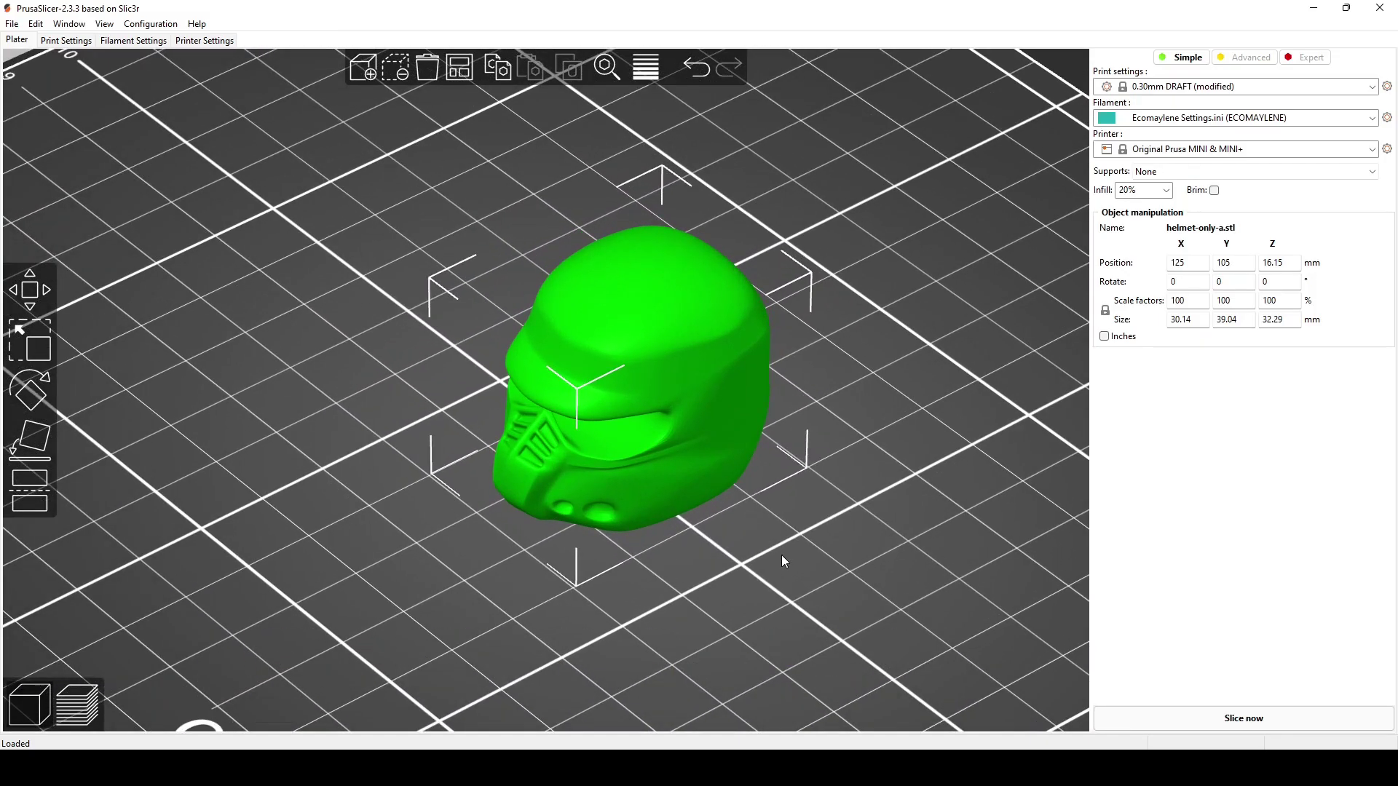
# - Examine the helmet's side profile near bed level, focusing on the visor overhang and the eye opening
pyautogui.moveTo(784, 561)
pyautogui.mouseDown()
pyautogui.moveTo(739, 539)
pyautogui.moveTo(773, 540)
pyautogui.mouseUp()
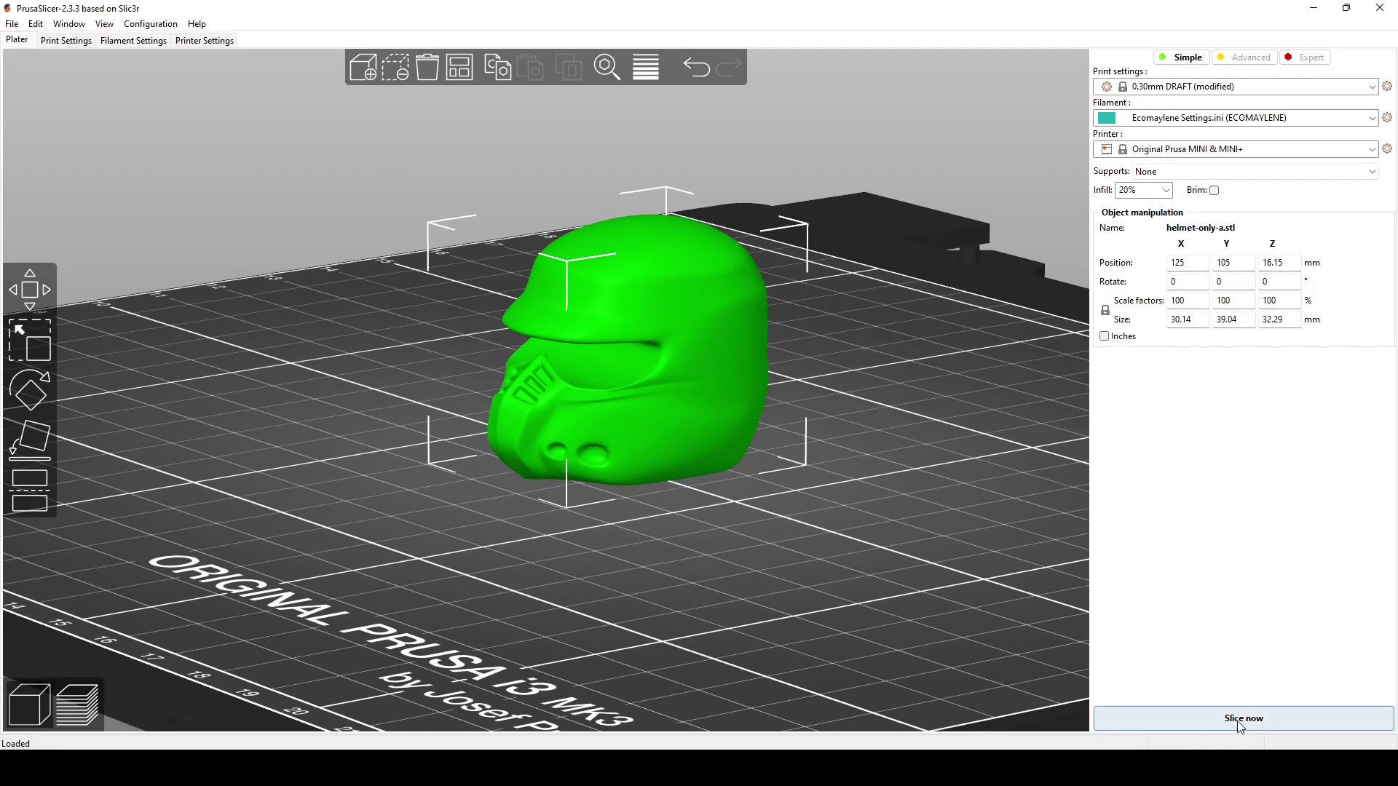
pyautogui.scroll(2, 858, 477)
pyautogui.moveTo(859, 474); pyautogui.dragTo(830, 469)
pyautogui.scroll(2, 569, 355)
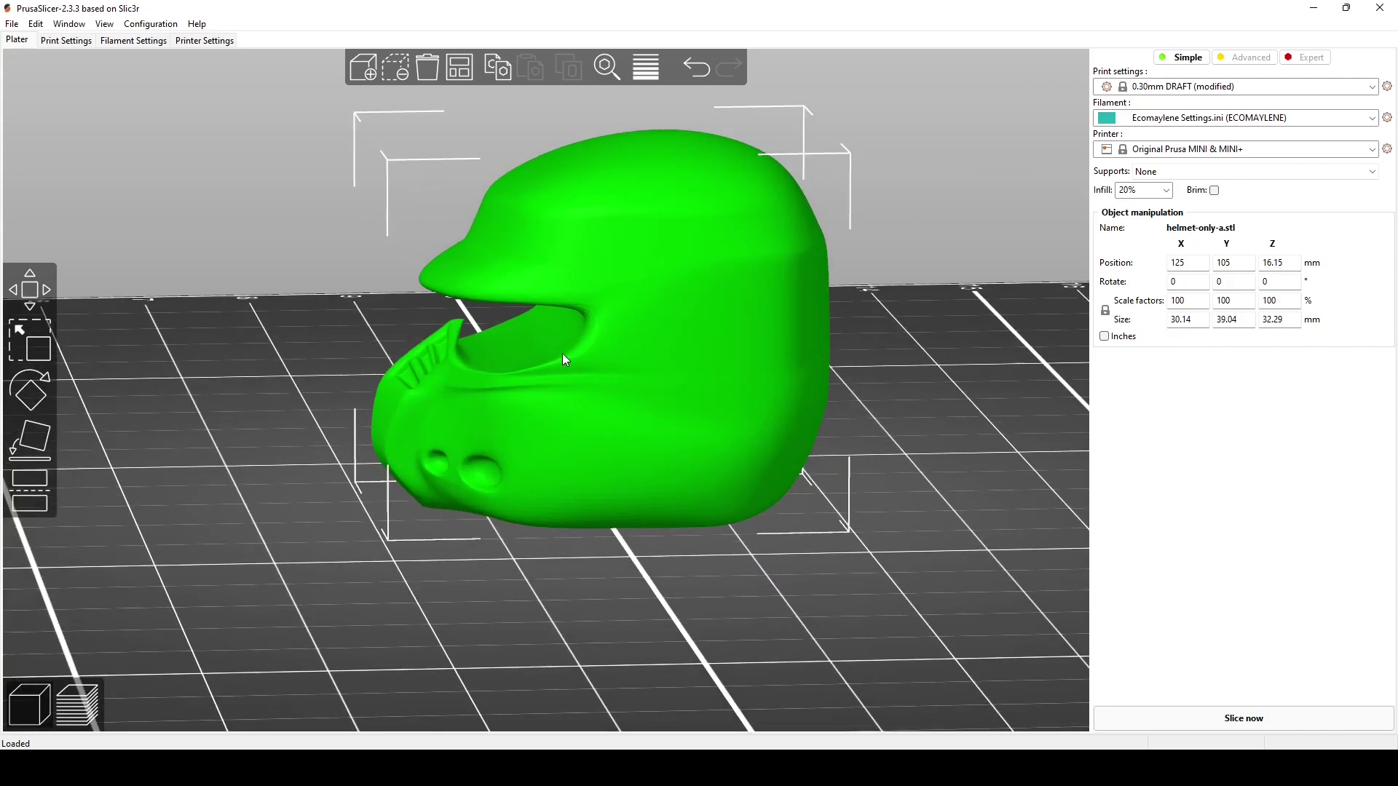
pyautogui.moveTo(521, 344); pyautogui.dragTo(522, 336)
pyautogui.moveTo(796, 509); pyautogui.dragTo(744, 477)
pyautogui.scroll(2, 492, 324)
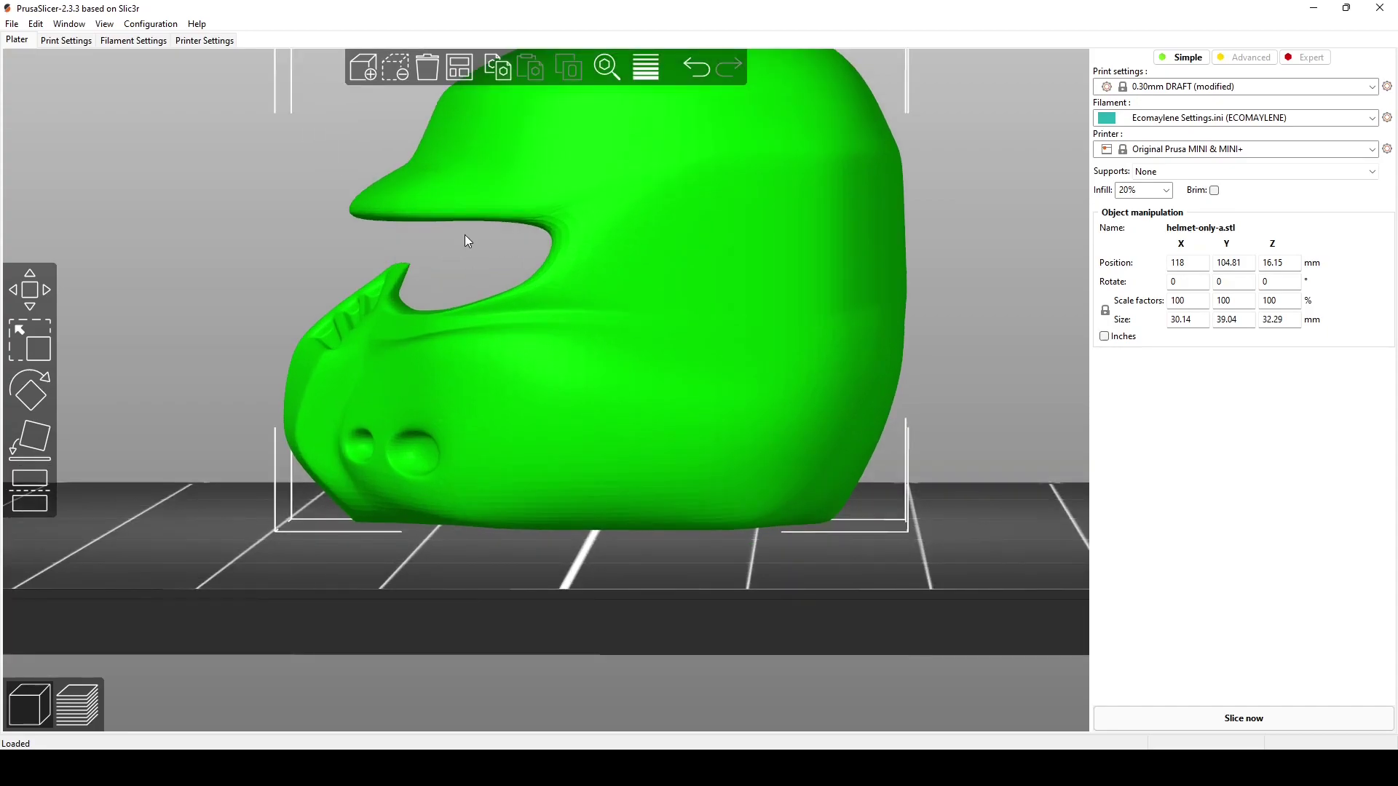
pyautogui.moveTo(464, 235); pyautogui.dragTo(527, 362, button='right')
pyautogui.moveTo(528, 362); pyautogui.dragTo(527, 361)
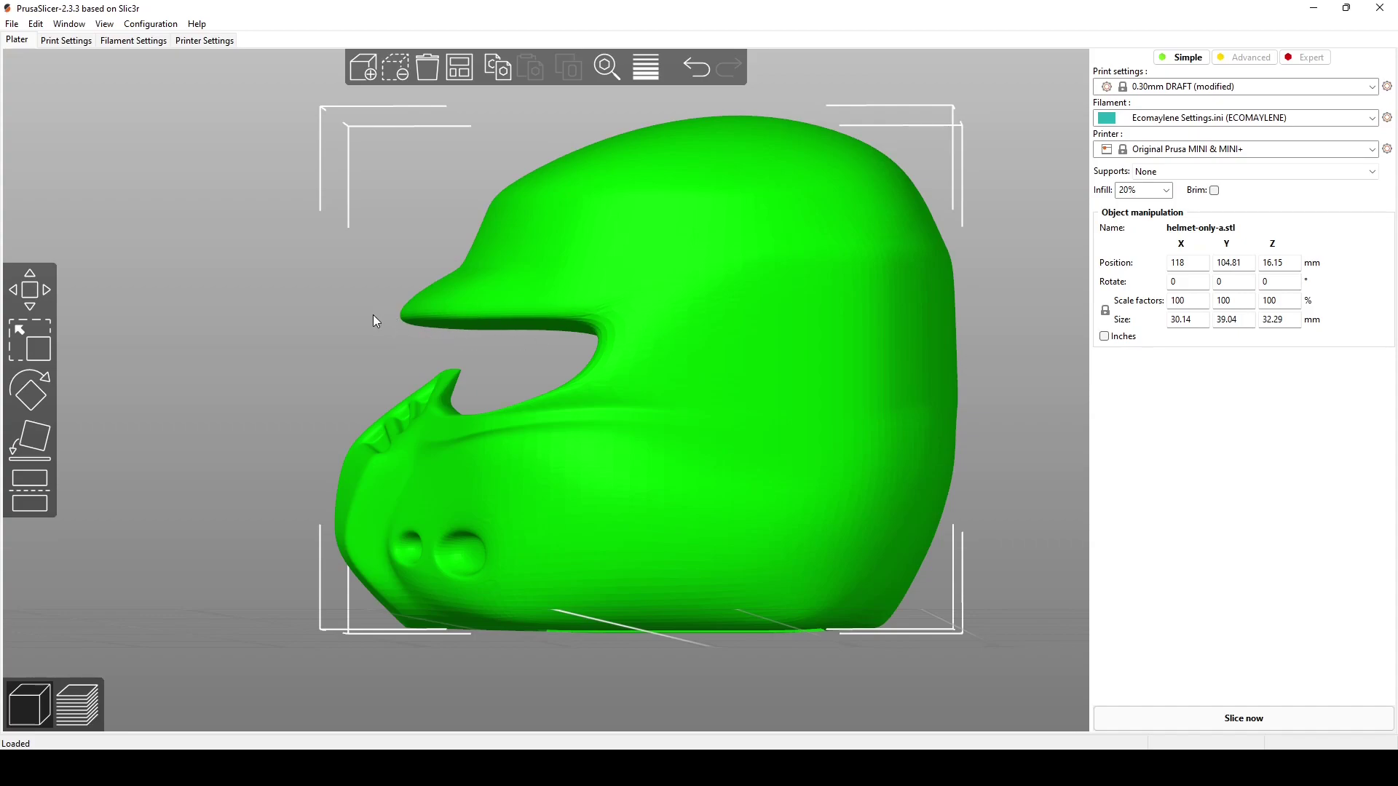
pyautogui.moveTo(362, 336); pyautogui.dragTo(365, 340)
pyautogui.scroll(3, 389, 323)
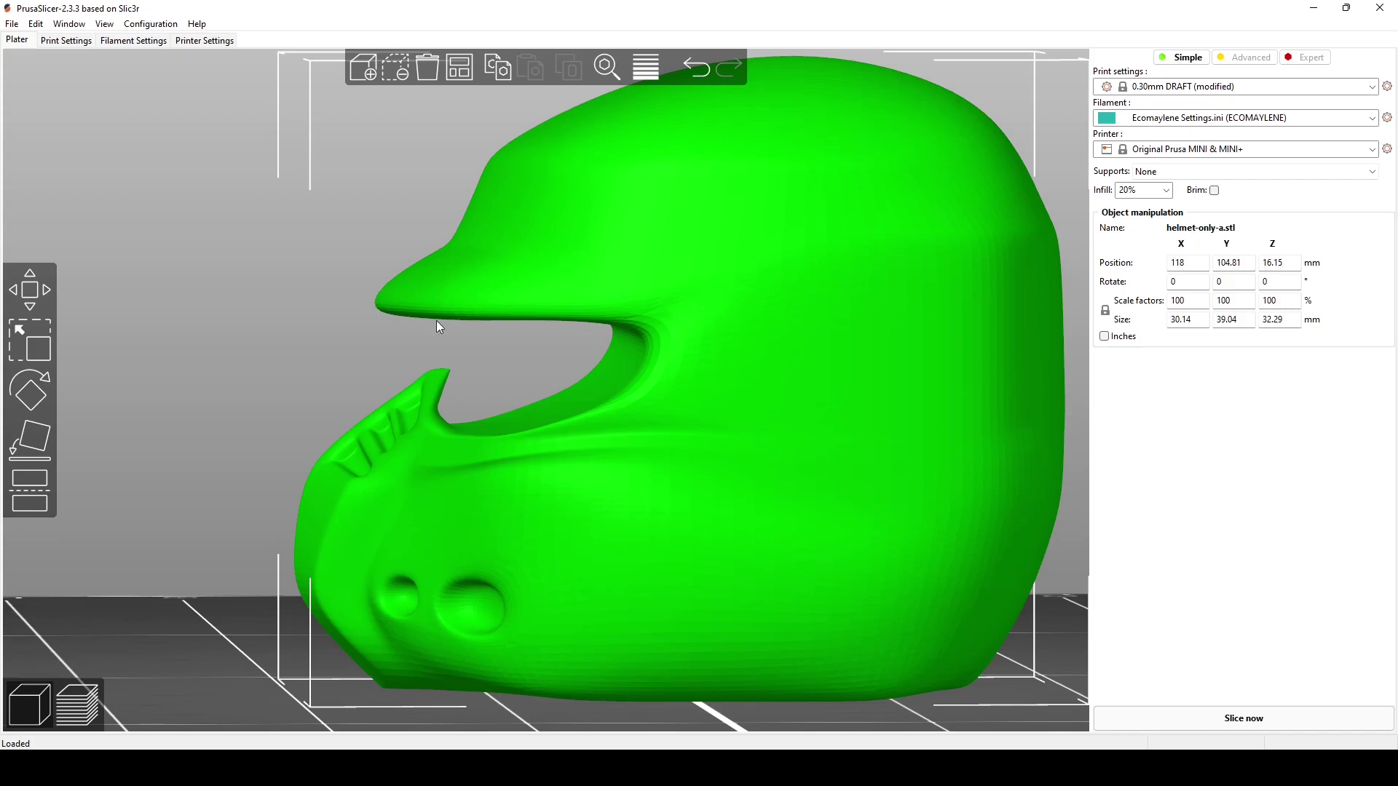
pyautogui.moveTo(412, 333); pyautogui.dragTo(404, 334)
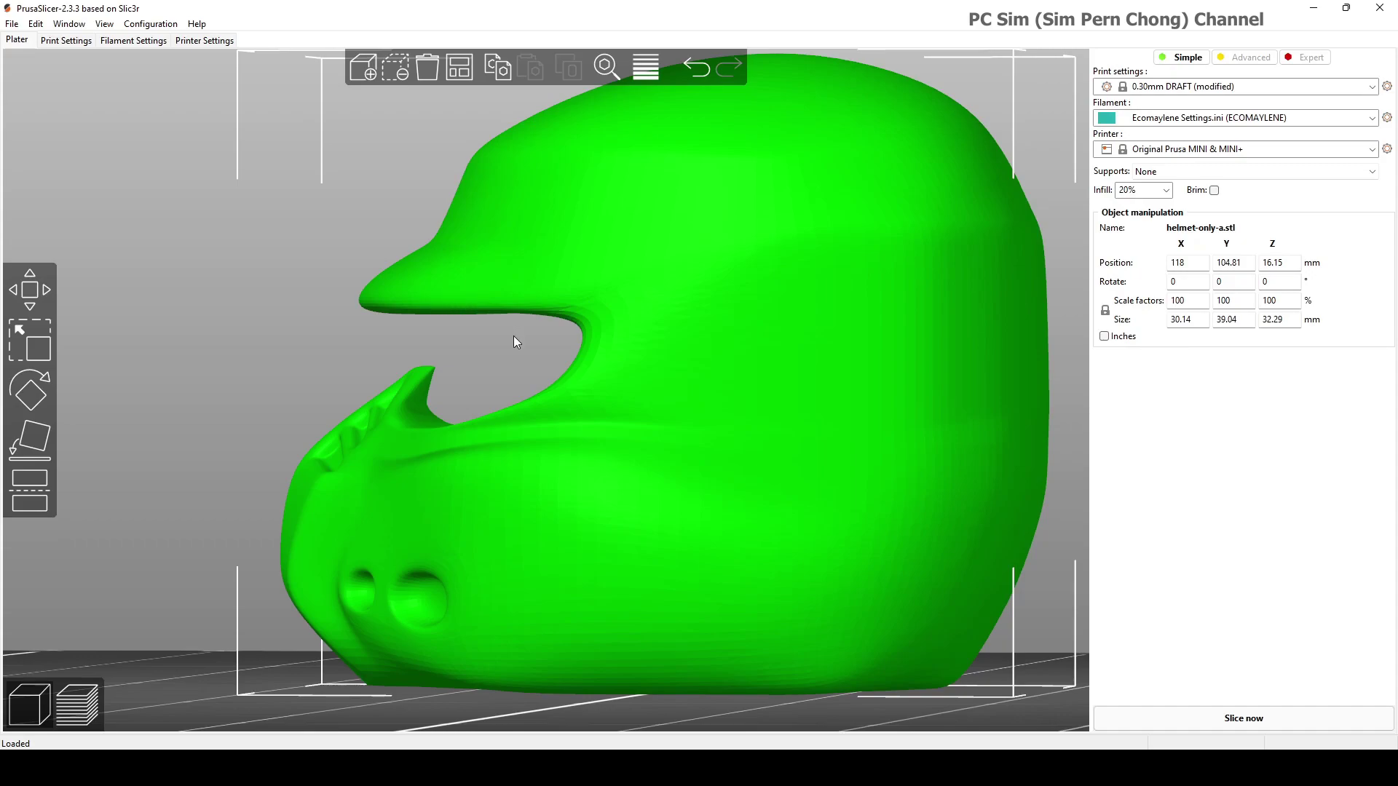
pyautogui.moveTo(513, 335)
pyautogui.mouseDown()
pyautogui.moveTo(526, 335)
pyautogui.moveTo(517, 341)
pyautogui.mouseUp()
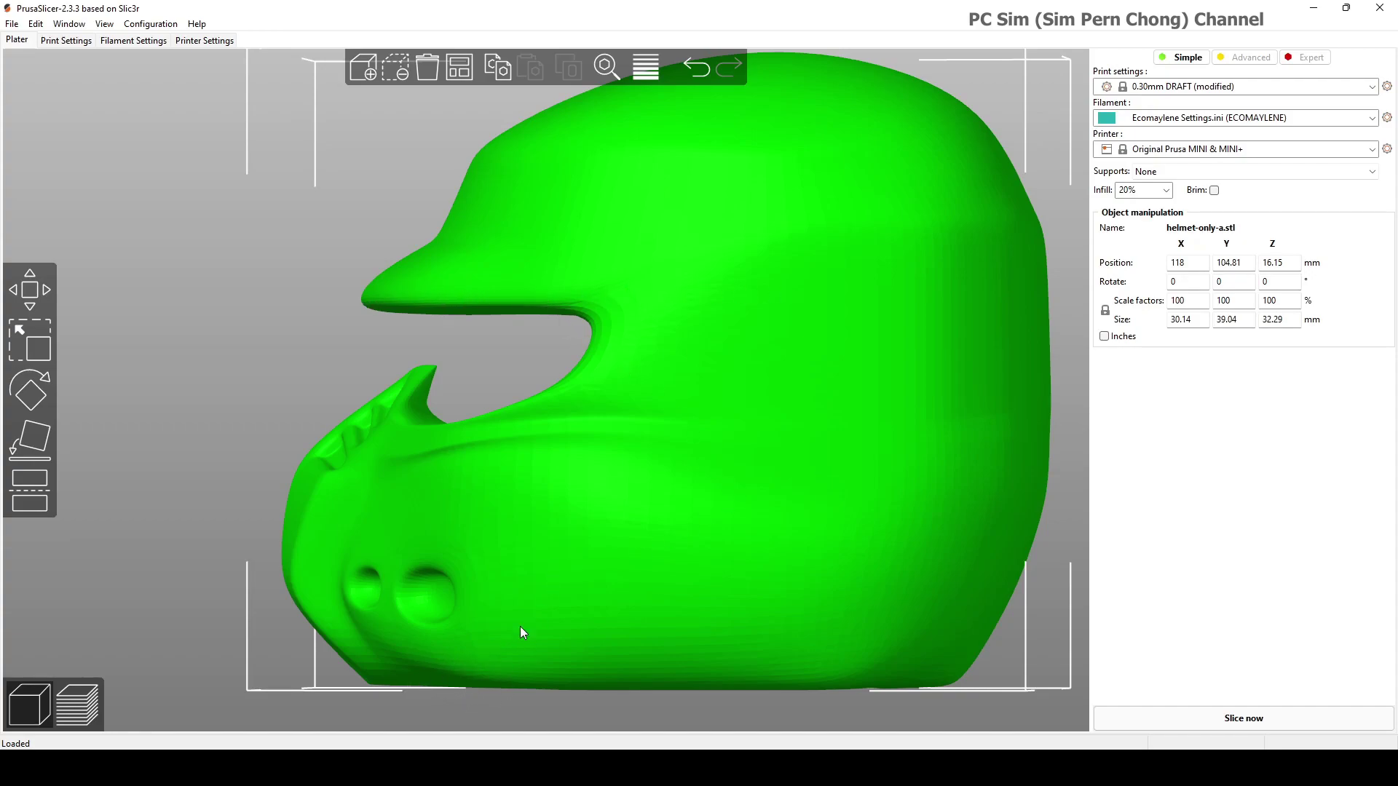
# - Shift the helmet across the print bed to about X 73.8 mm, Y 100.5 mm
pyautogui.scroll(-1, 524, 619)
pyautogui.moveTo(535, 612); pyautogui.dragTo(537, 609)
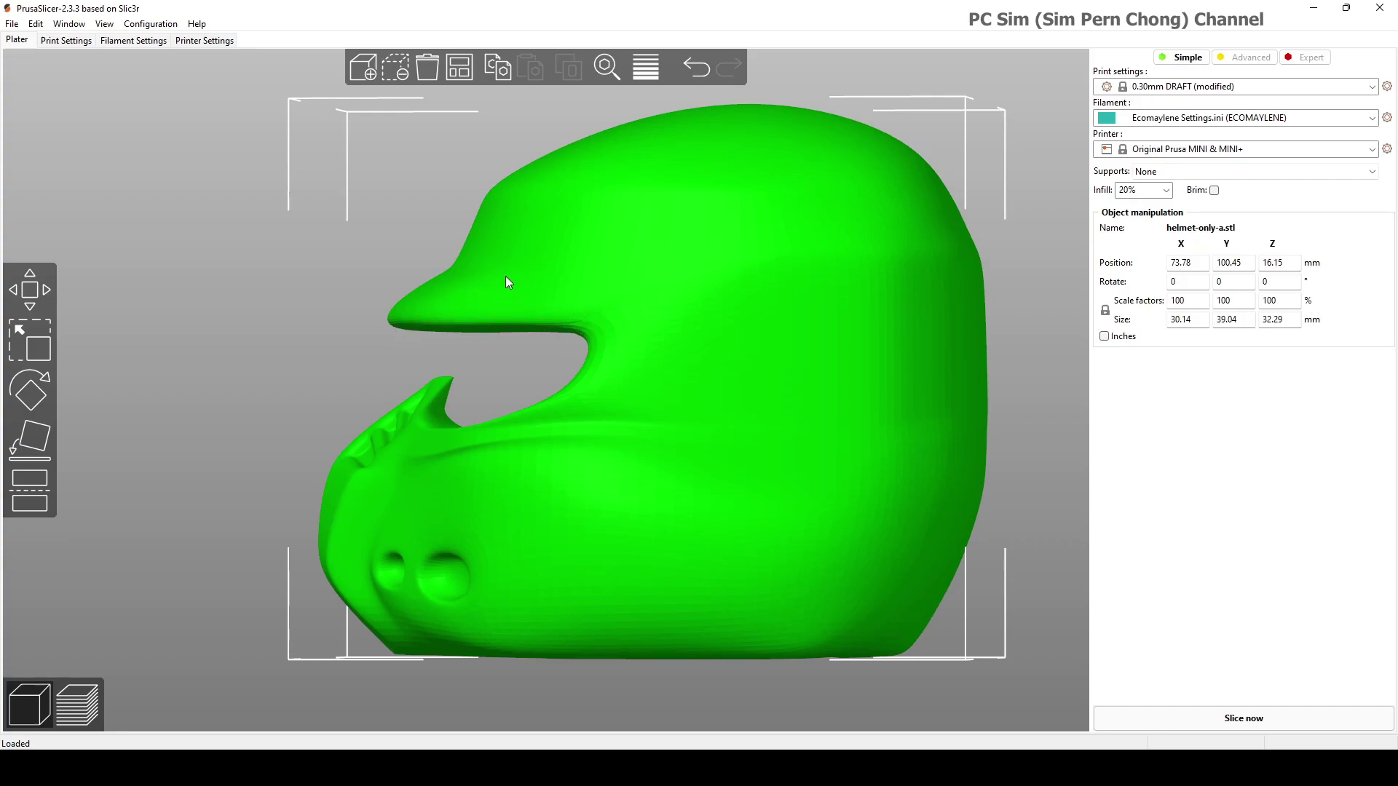
pyautogui.moveTo(499, 375)
pyautogui.mouseDown()
pyautogui.moveTo(537, 383)
pyautogui.moveTo(509, 365)
pyautogui.mouseUp()
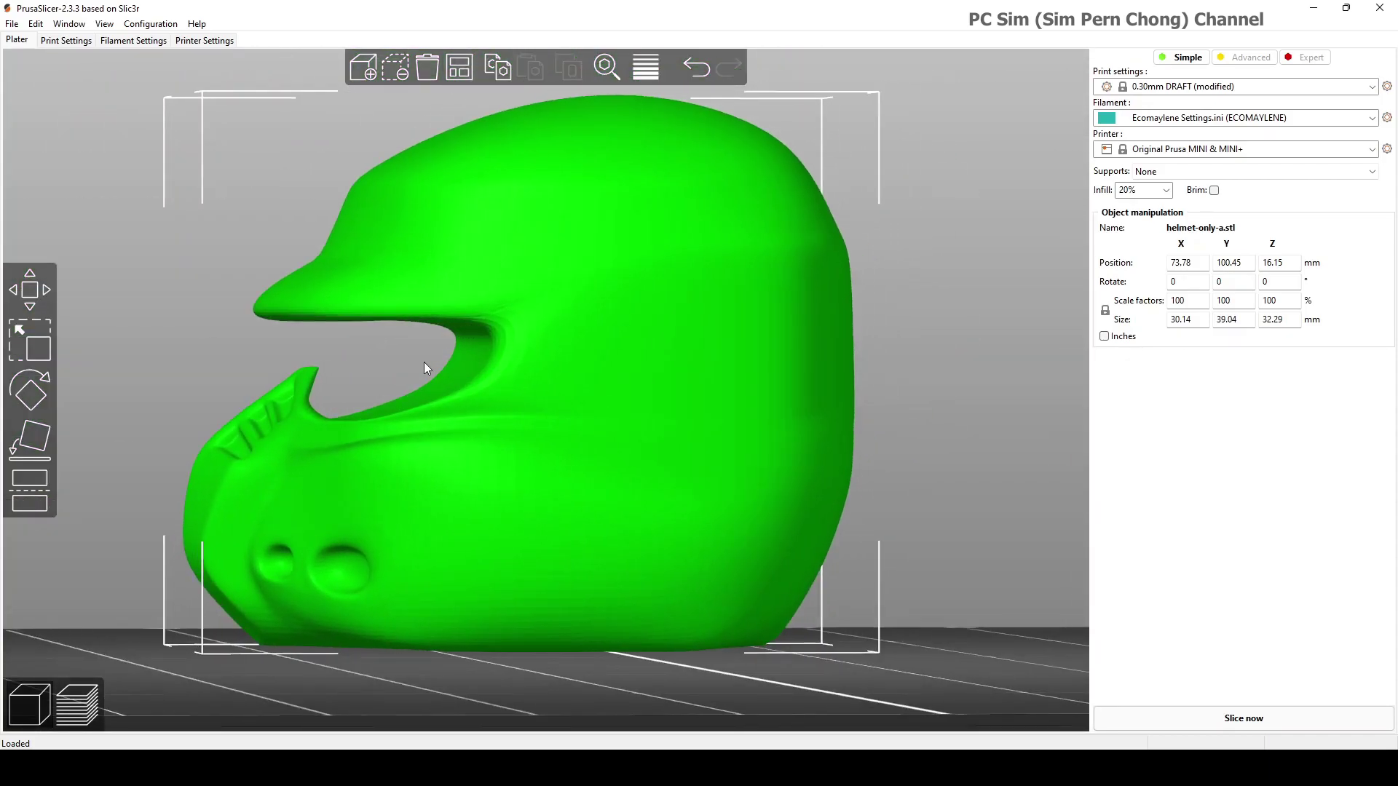
# - Move the helmet along the X and Y axes of the print bed to about X 76.9 mm, Y 92.7 mm
pyautogui.moveTo(417, 361); pyautogui.dragTo(539, 431, button='right')
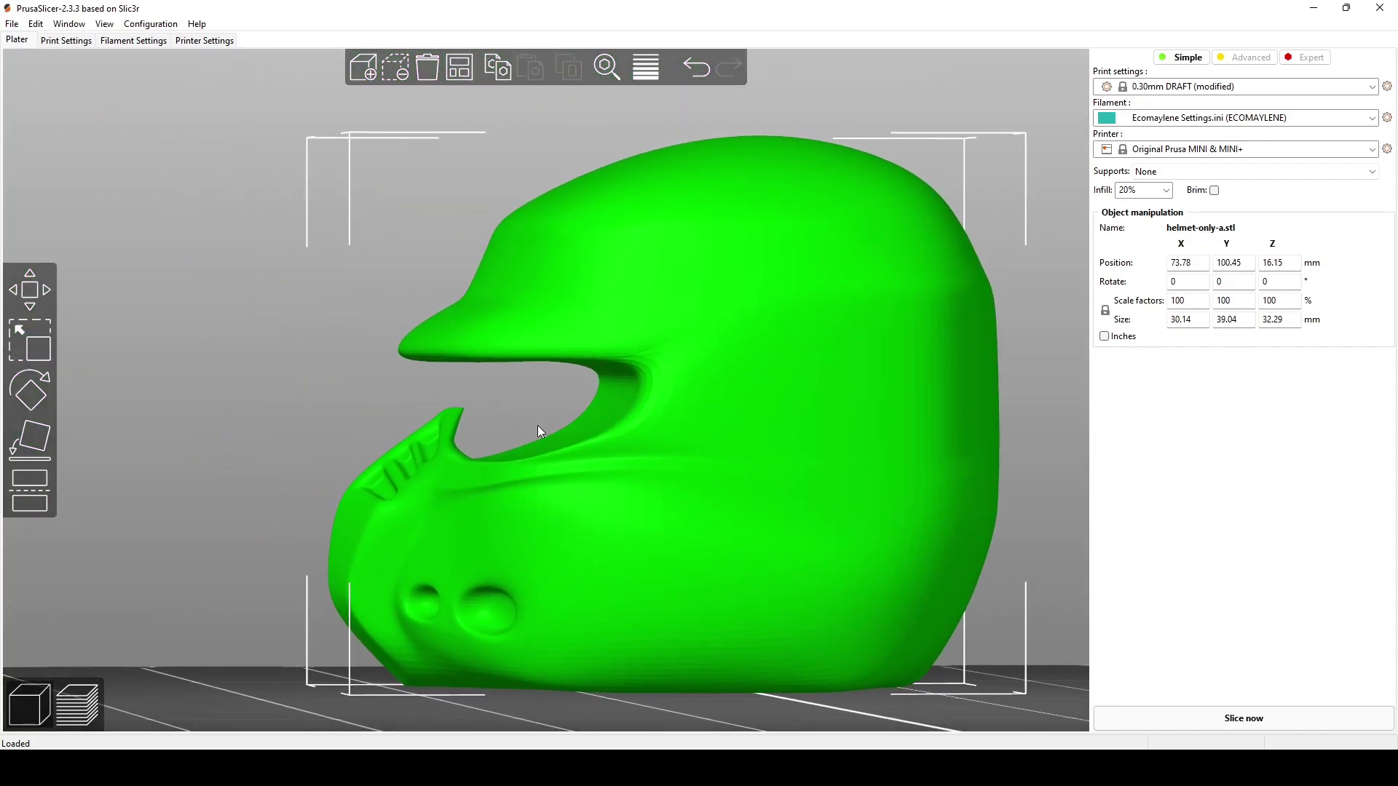
pyautogui.moveTo(538, 425); pyautogui.dragTo(543, 321)
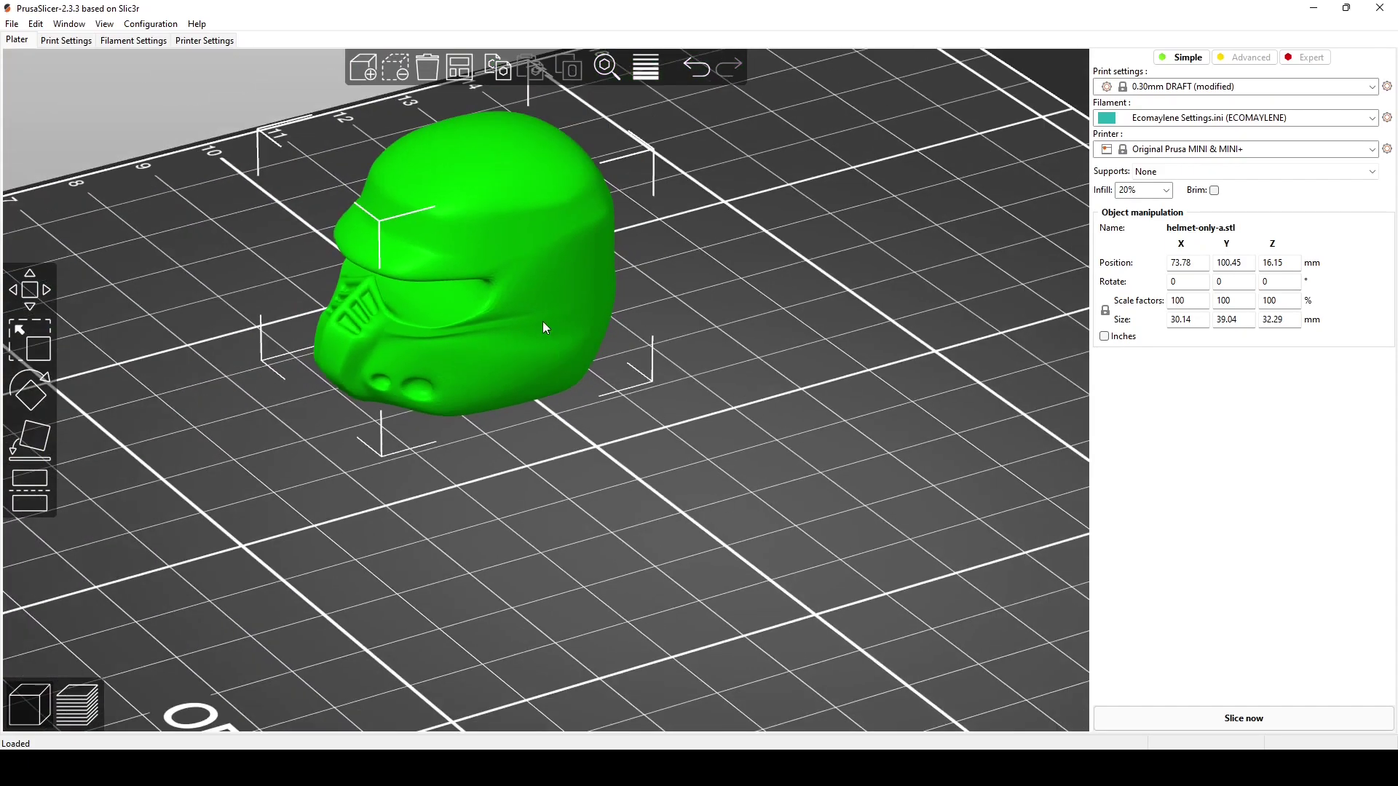
pyautogui.moveTo(543, 328); pyautogui.dragTo(799, 509, button='right')
pyautogui.scroll(4, 792, 453)
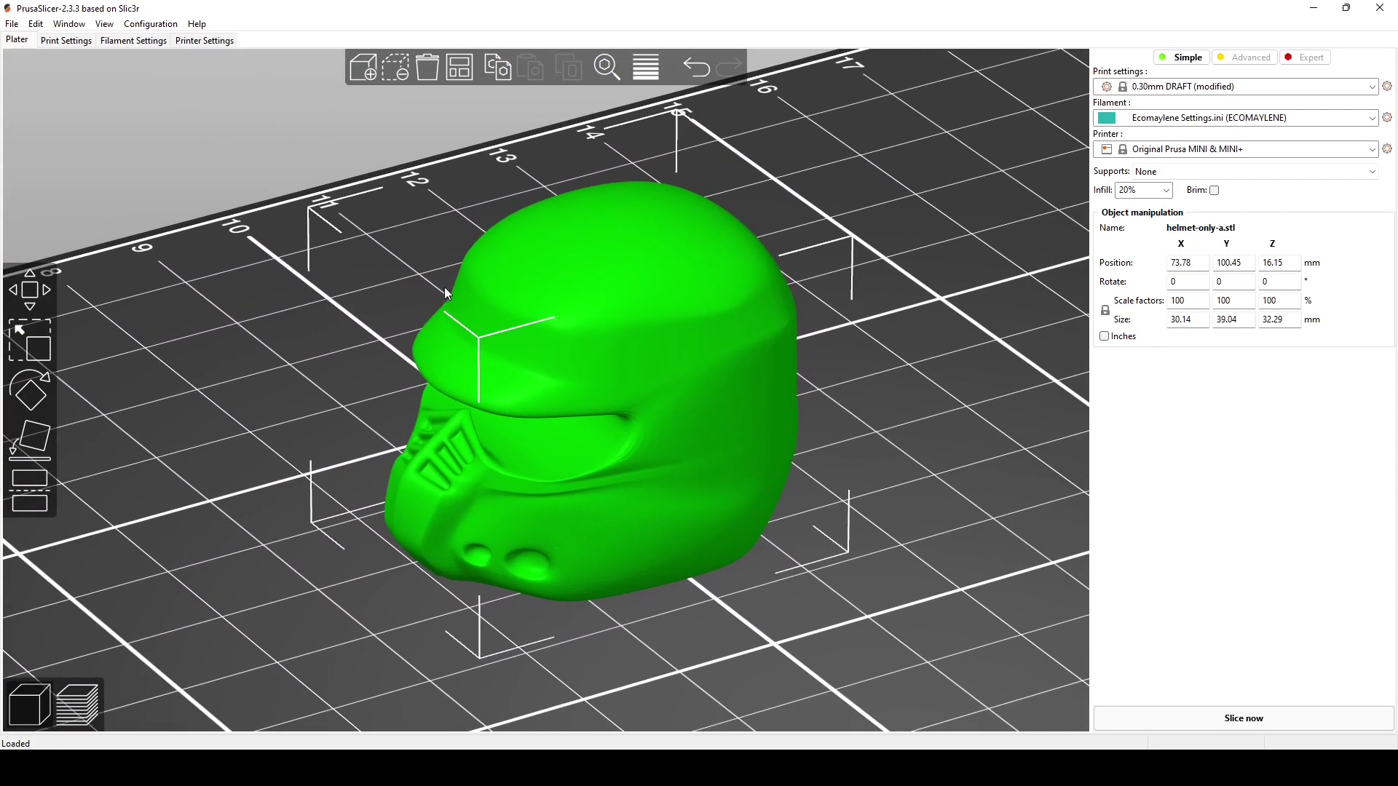
pyautogui.scroll(3, 723, 402)
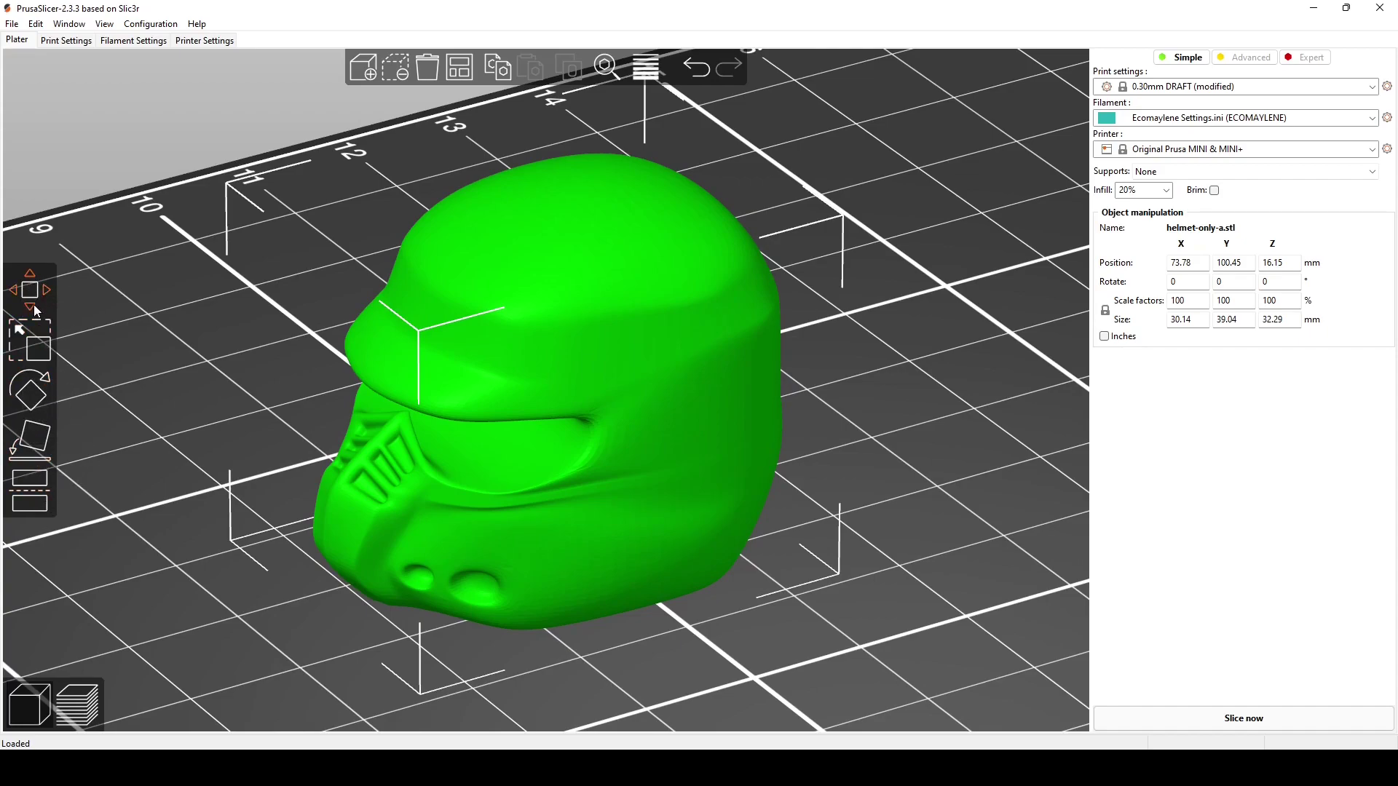
pyautogui.click(34, 304)
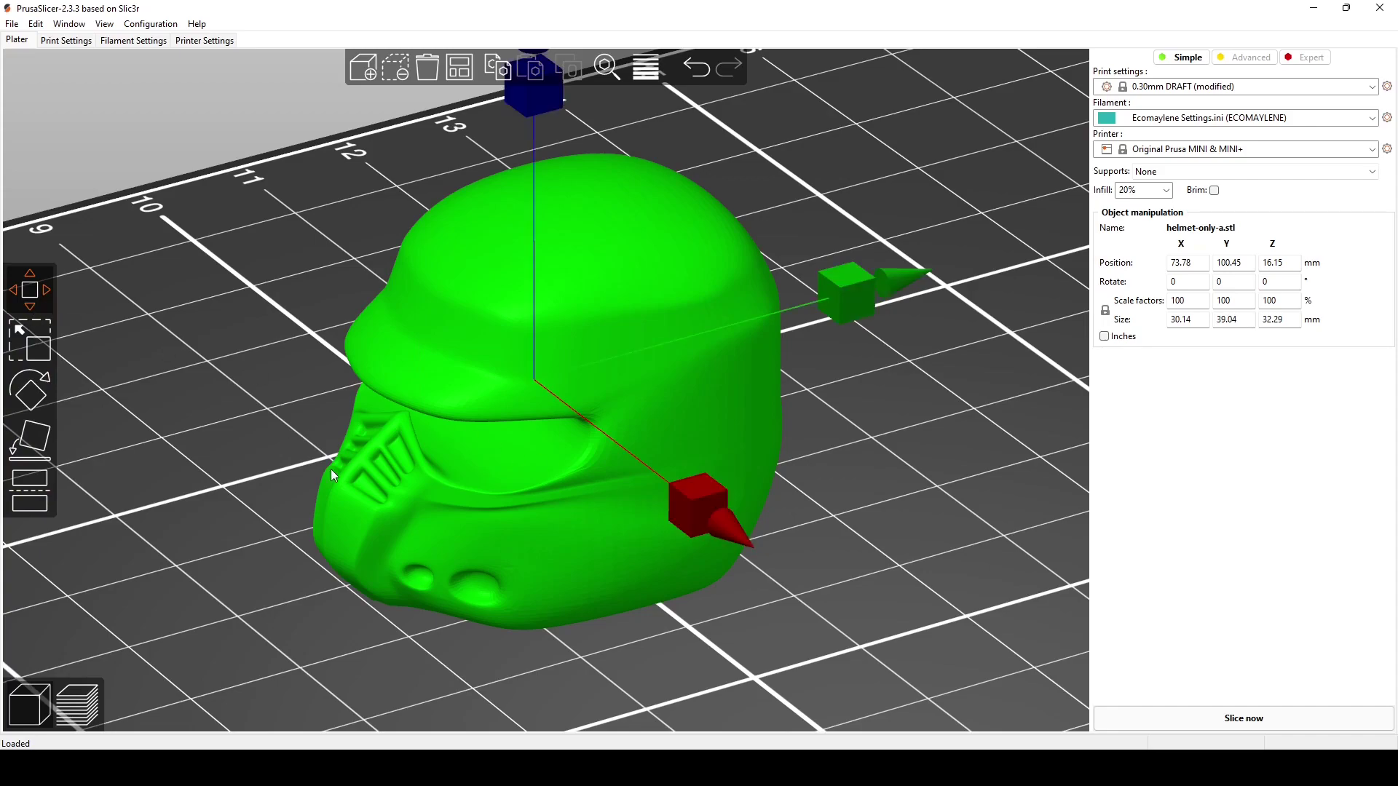
pyautogui.moveTo(734, 530)
pyautogui.mouseDown()
pyautogui.moveTo(924, 648)
pyautogui.moveTo(717, 542)
pyautogui.mouseUp()
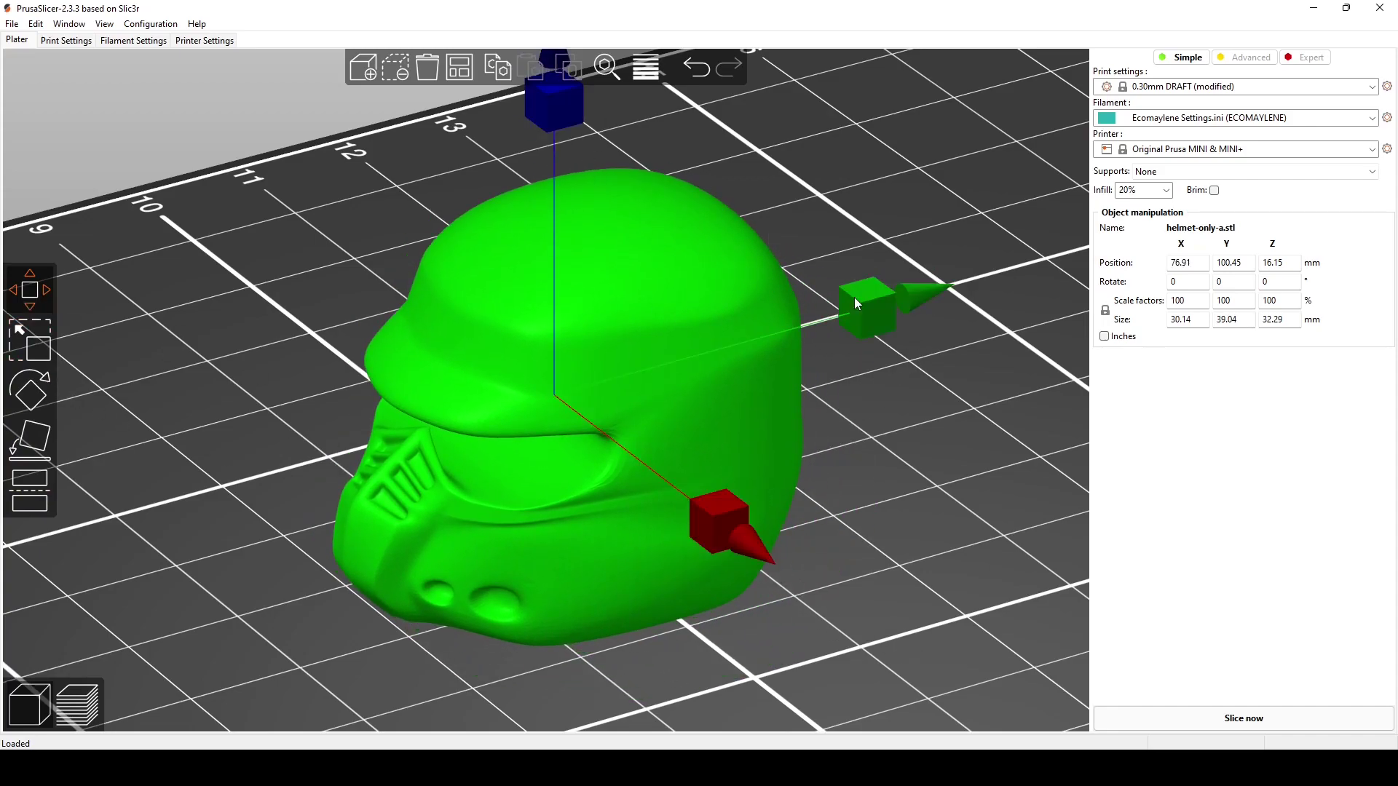
pyautogui.moveTo(856, 299); pyautogui.dragTo(780, 348)
pyautogui.scroll(-3, 811, 357)
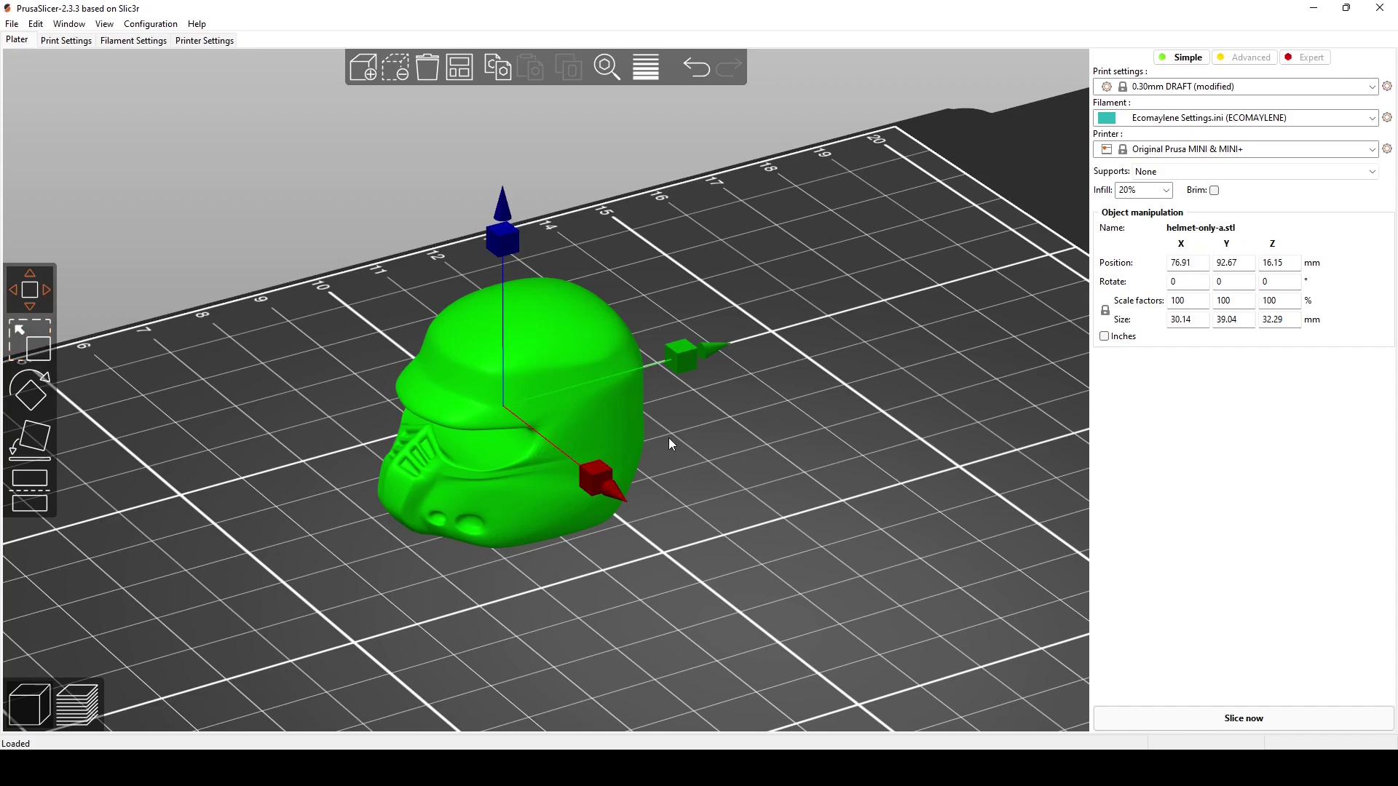
pyautogui.scroll(2, 668, 438)
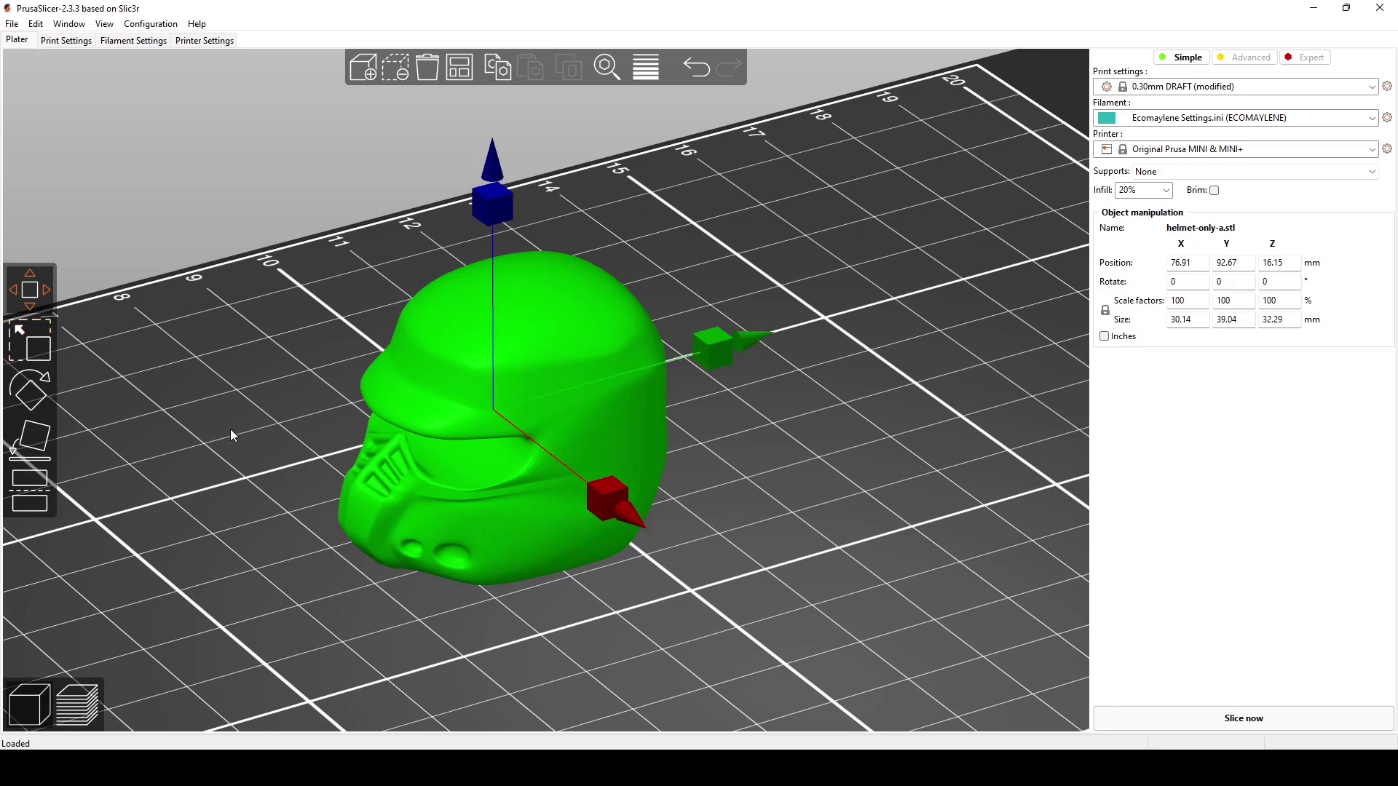
# - Rotate the helmet a quarter turn about the X axis so that it lies on its back
pyautogui.click(38, 393)
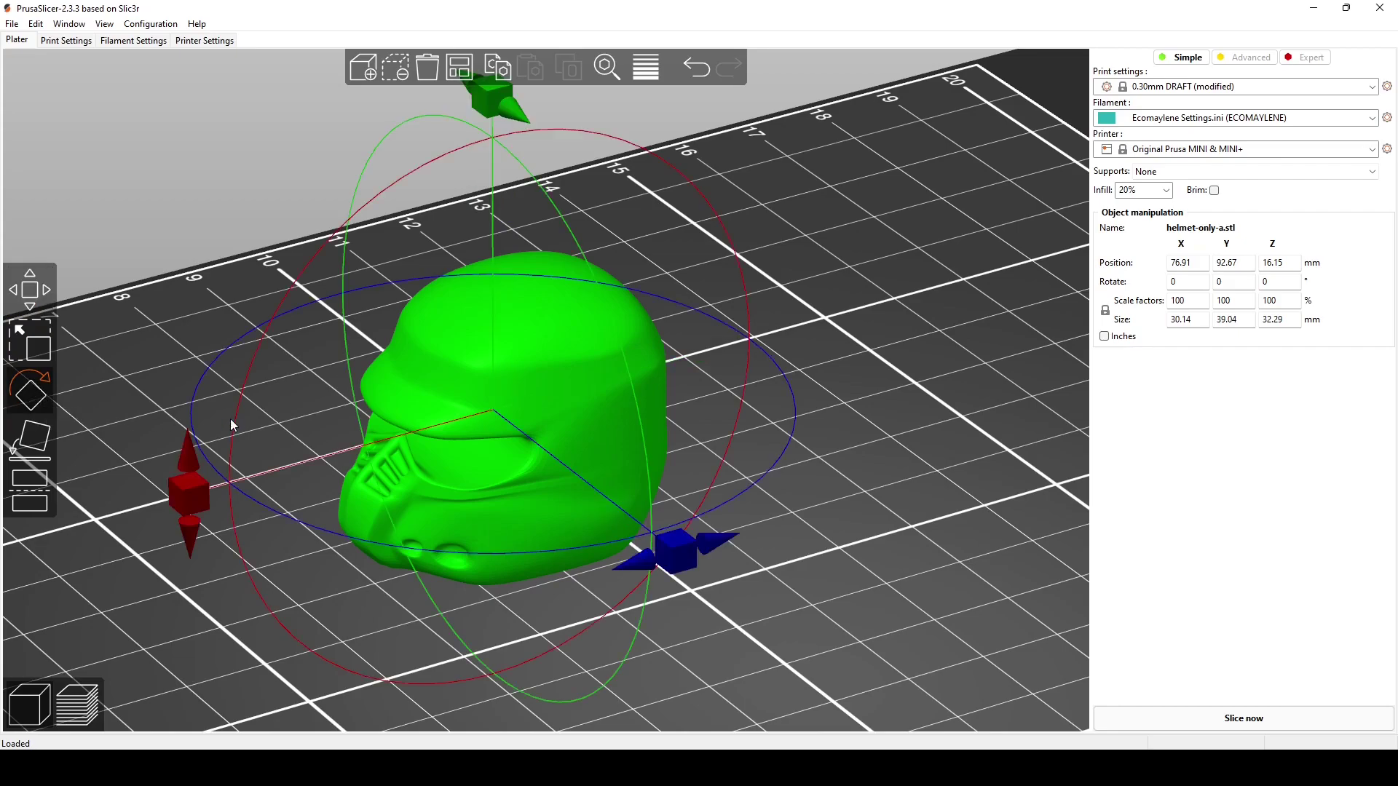
pyautogui.moveTo(231, 423); pyautogui.dragTo(273, 408)
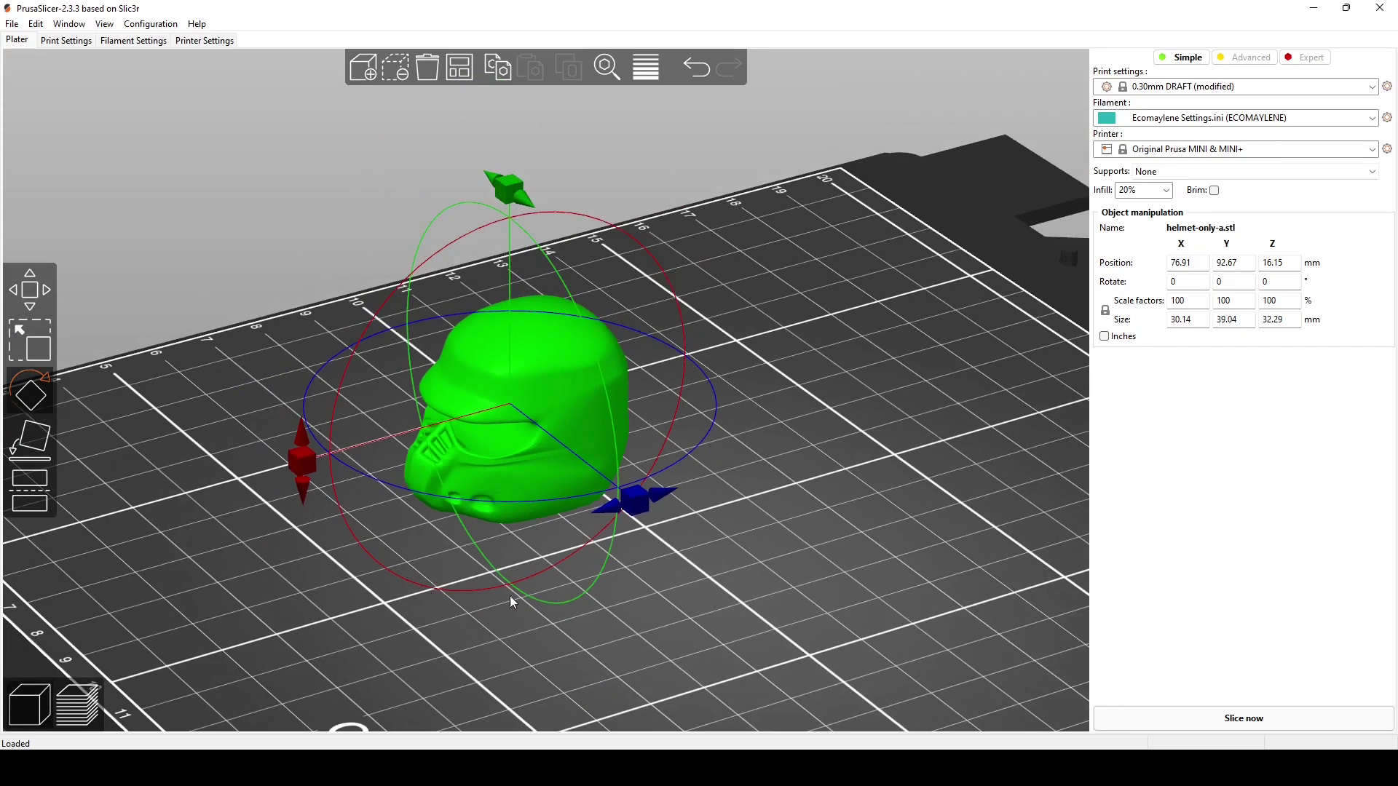
pyautogui.moveTo(295, 431); pyautogui.dragTo(509, 211)
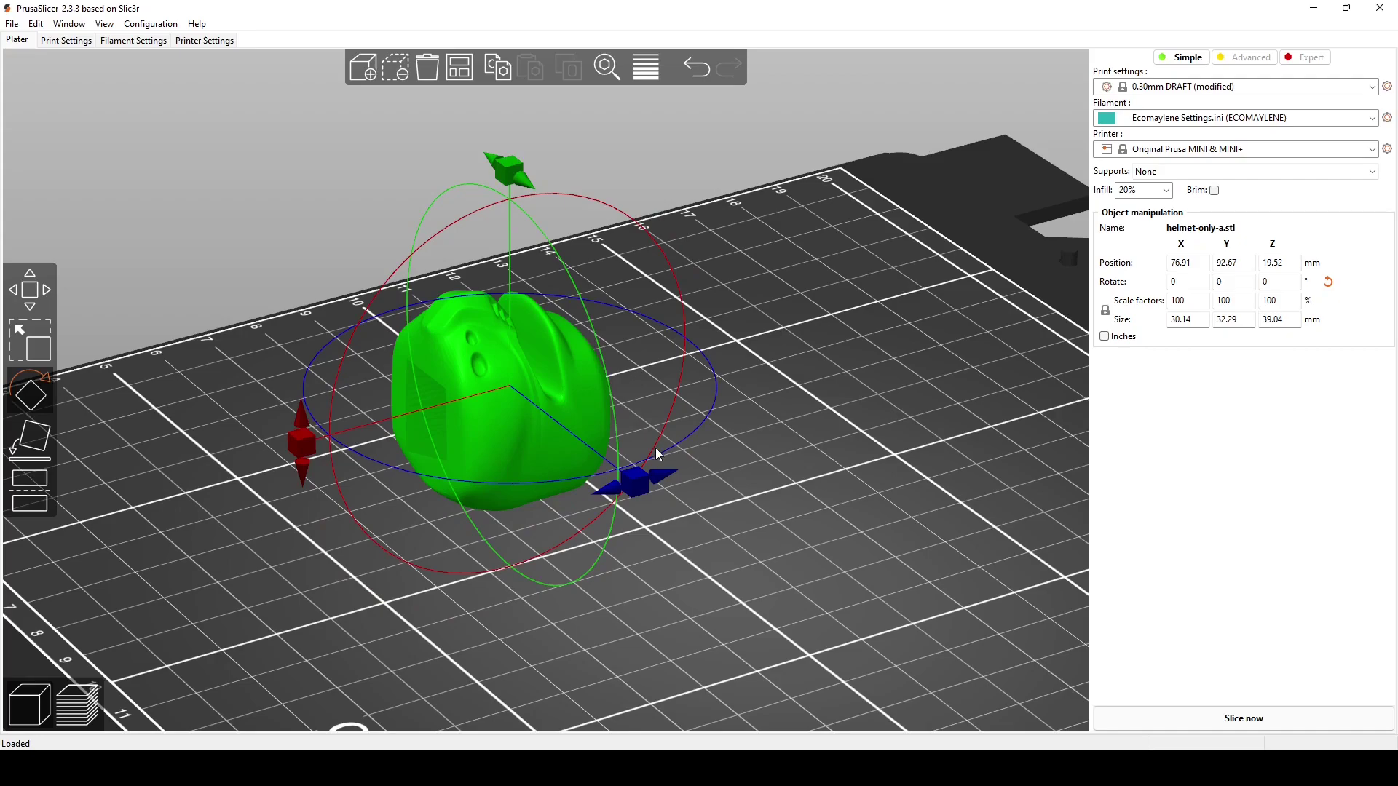
# - Examine the tipped-back helmet from the side and from above, checking its contact with the bed and the visor opening
pyautogui.moveTo(655, 448); pyautogui.dragTo(739, 483)
pyautogui.scroll(3, 671, 469)
pyautogui.scroll(2, 717, 484)
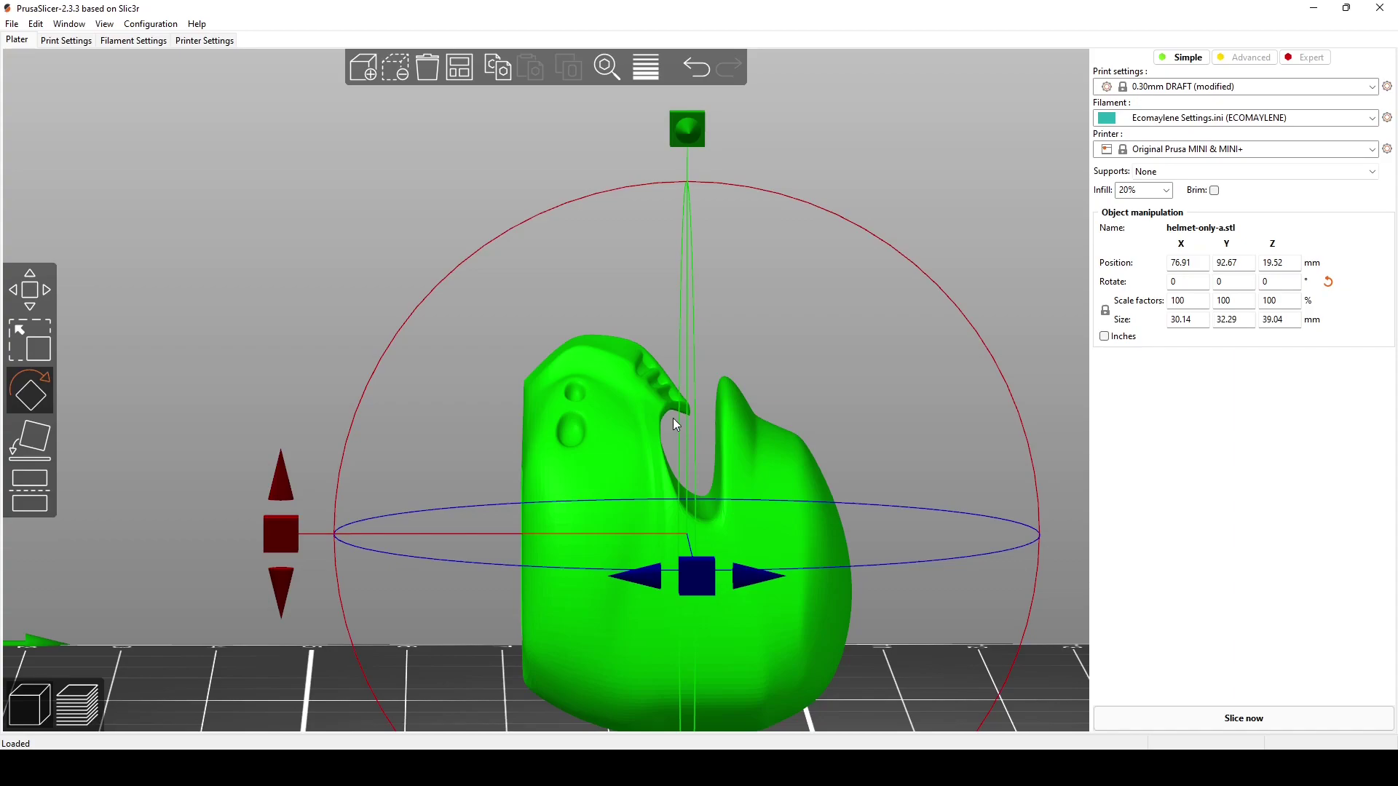
pyautogui.scroll(-2, 714, 627)
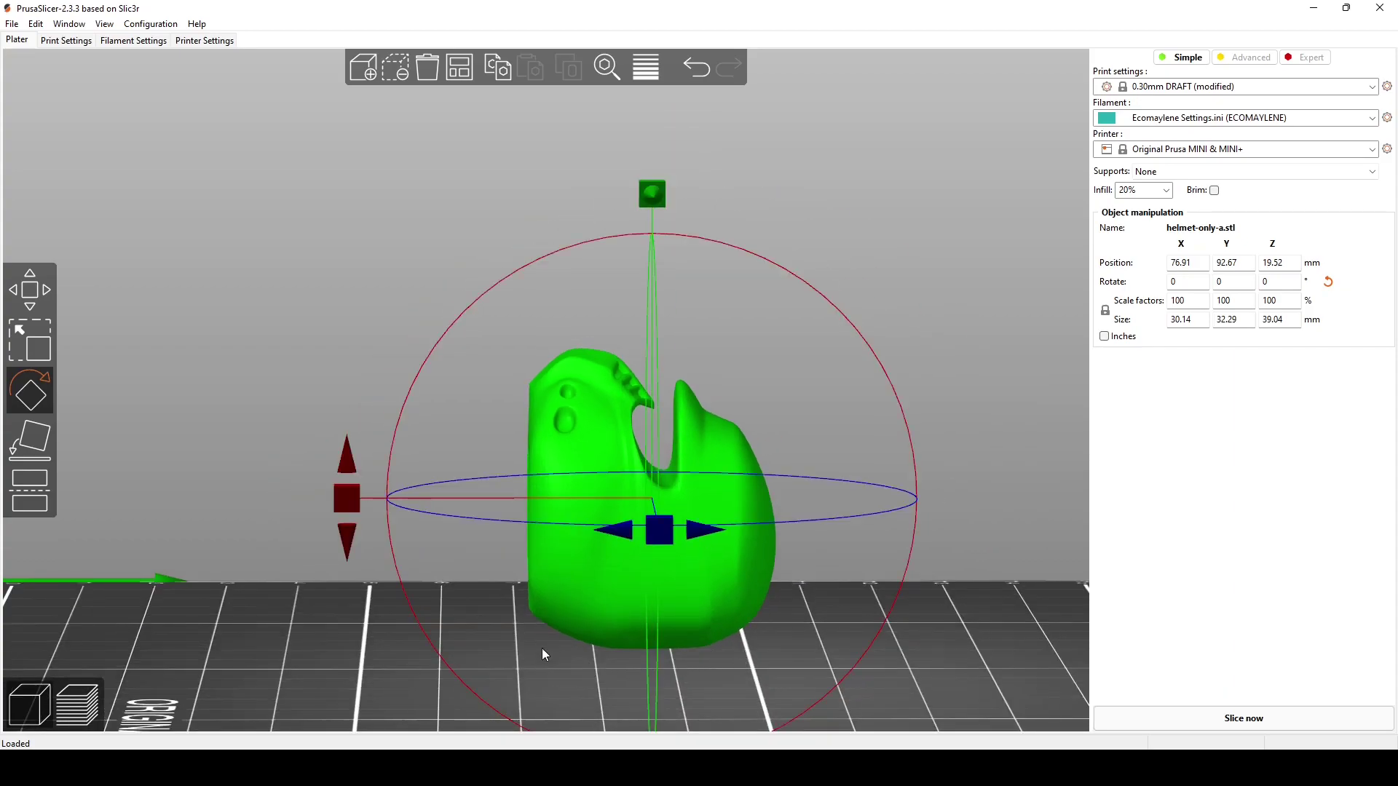
pyautogui.scroll(-1, 503, 526)
pyautogui.moveTo(449, 428); pyautogui.dragTo(480, 450)
pyautogui.scroll(3, 490, 427)
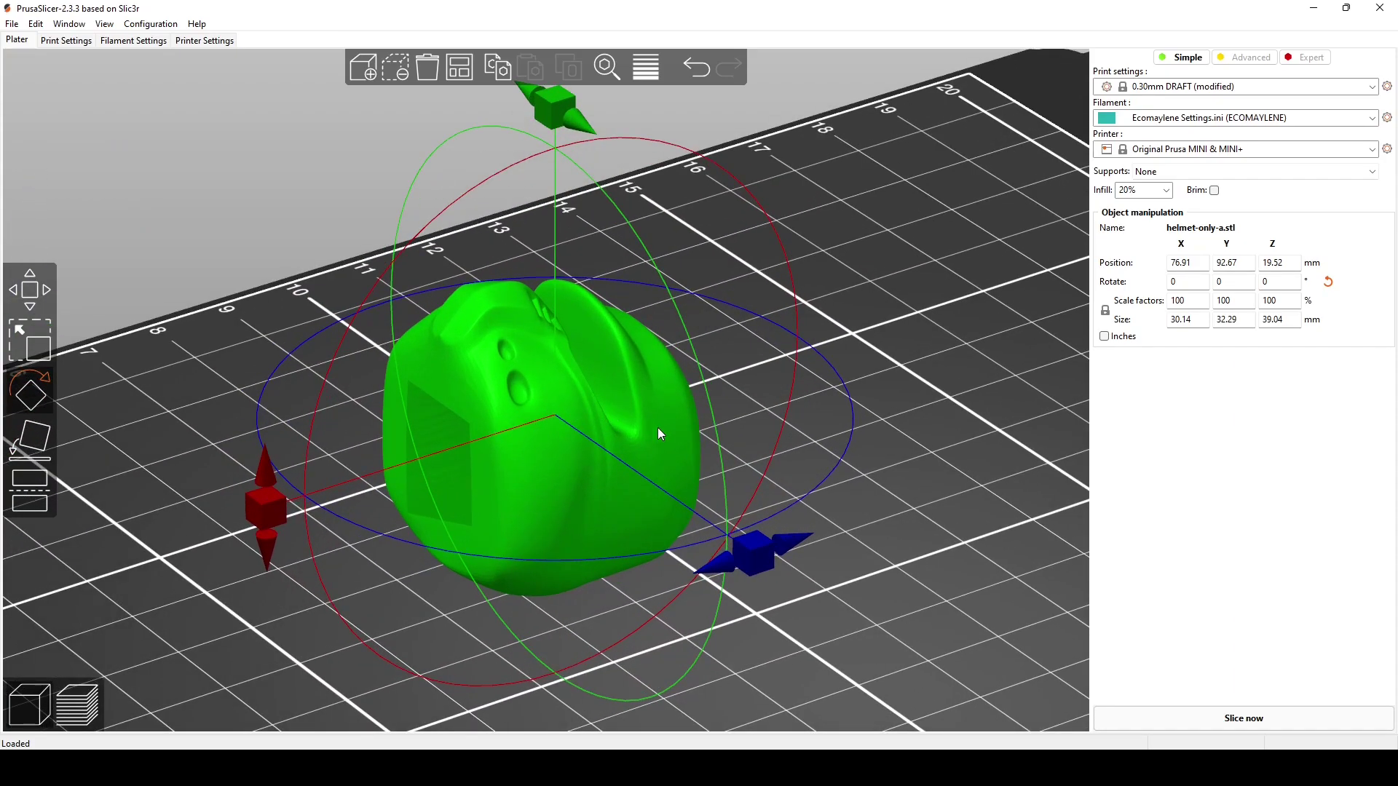
pyautogui.scroll(-1, 663, 429)
# - Undo the helmet's accidental shift and its quarter-turn rotation, and clear the selection
pyautogui.moveTo(593, 325); pyautogui.dragTo(724, 542)
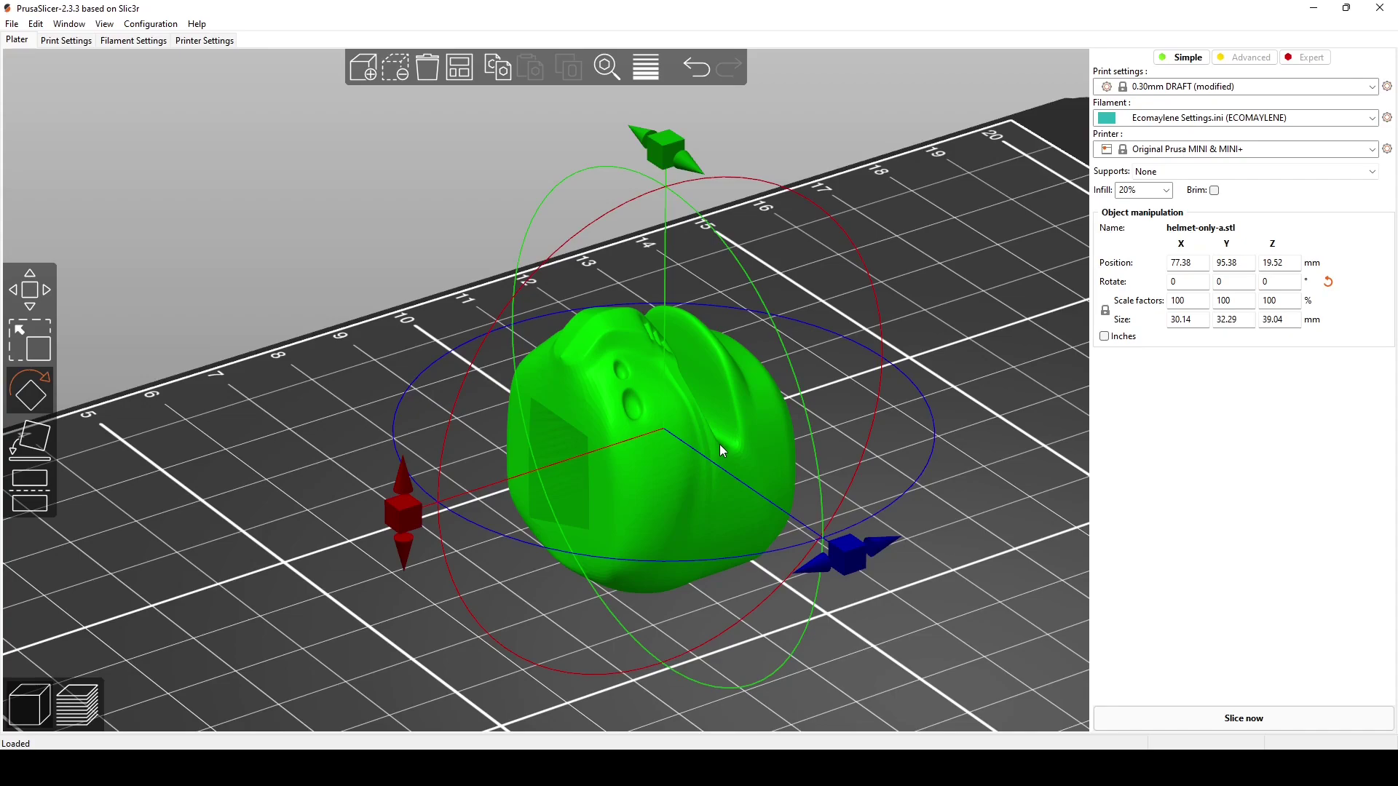
pyautogui.hotkey('ctrl', 'z')
pyautogui.hotkey('ctrl', 'z')
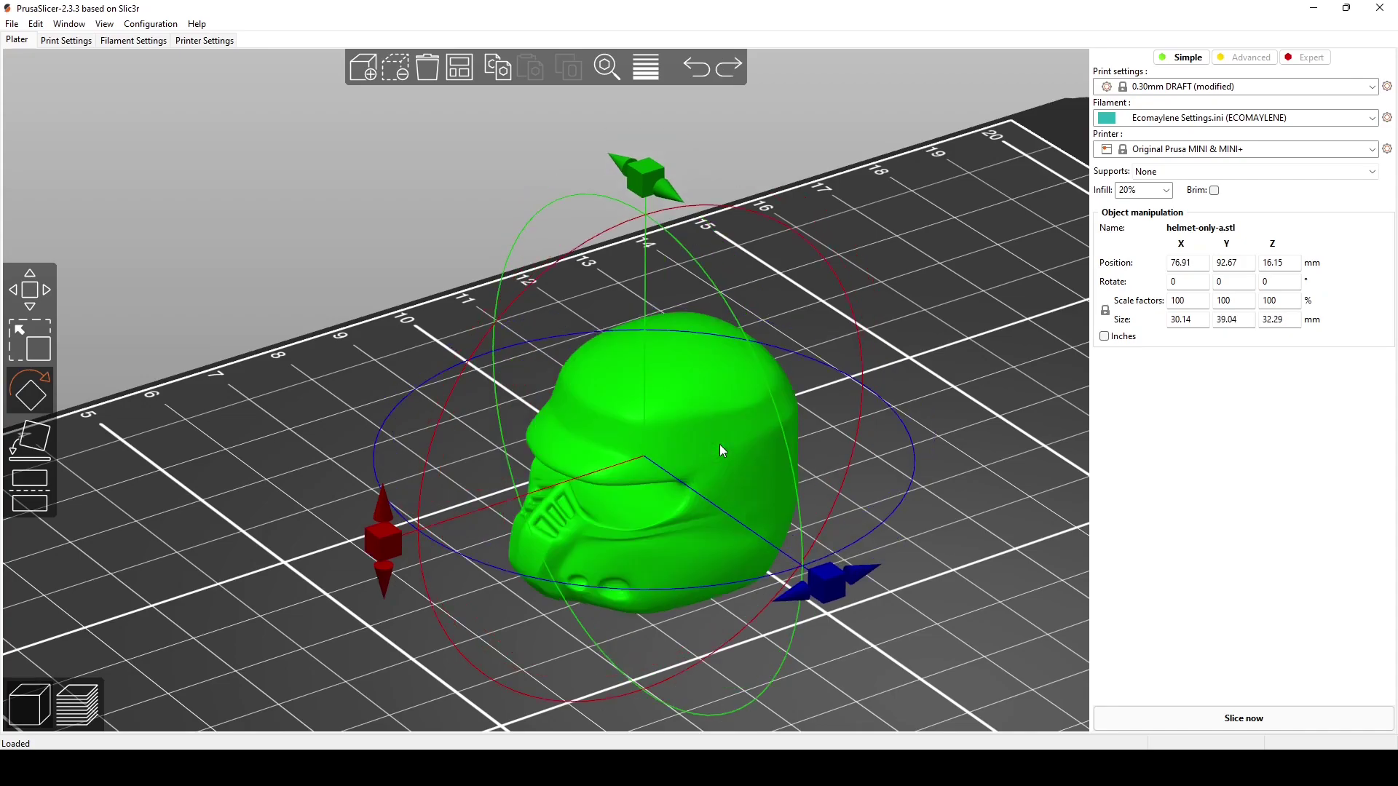
pyautogui.click(431, 196)
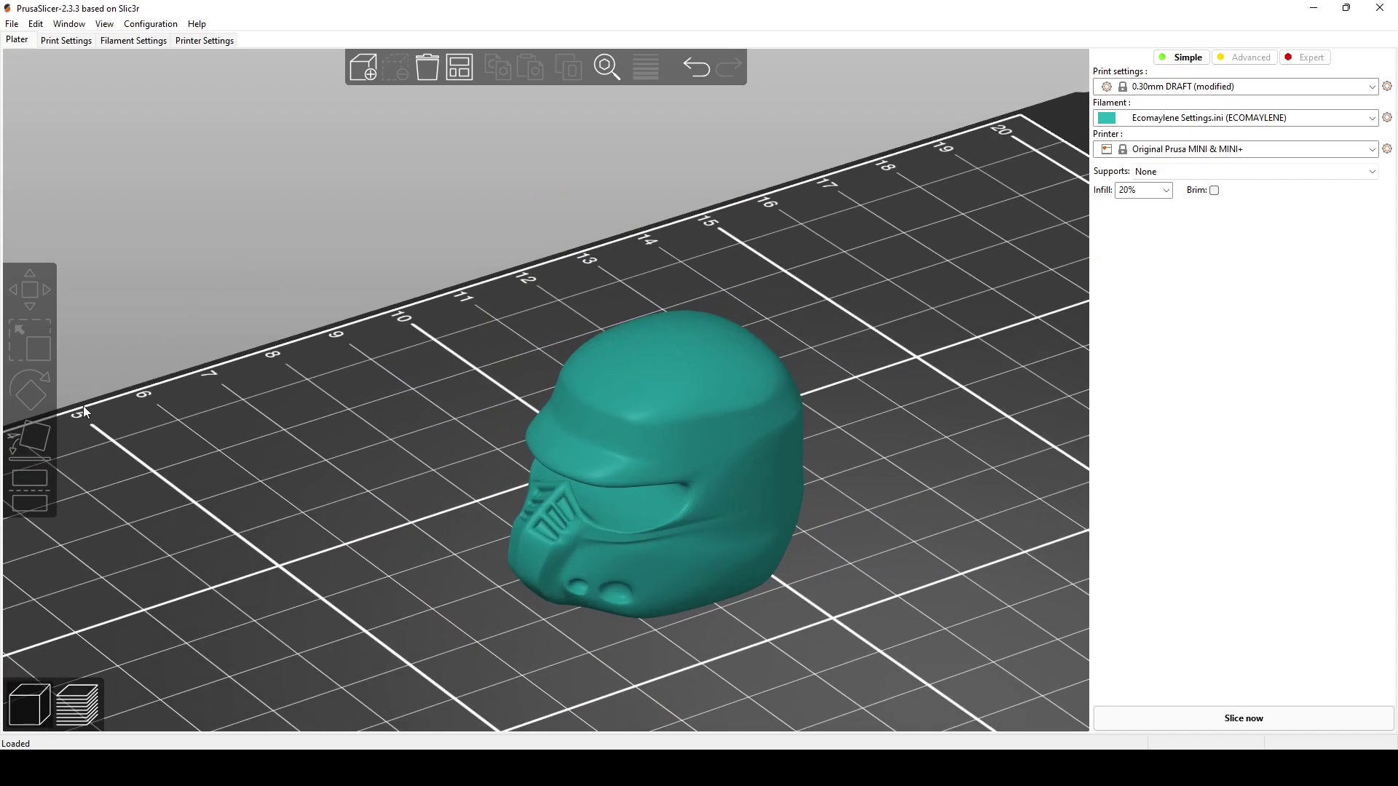
# - Select the helmet and tilt it backward about the X axis so that its face points diagonally upward
pyautogui.click(579, 406)
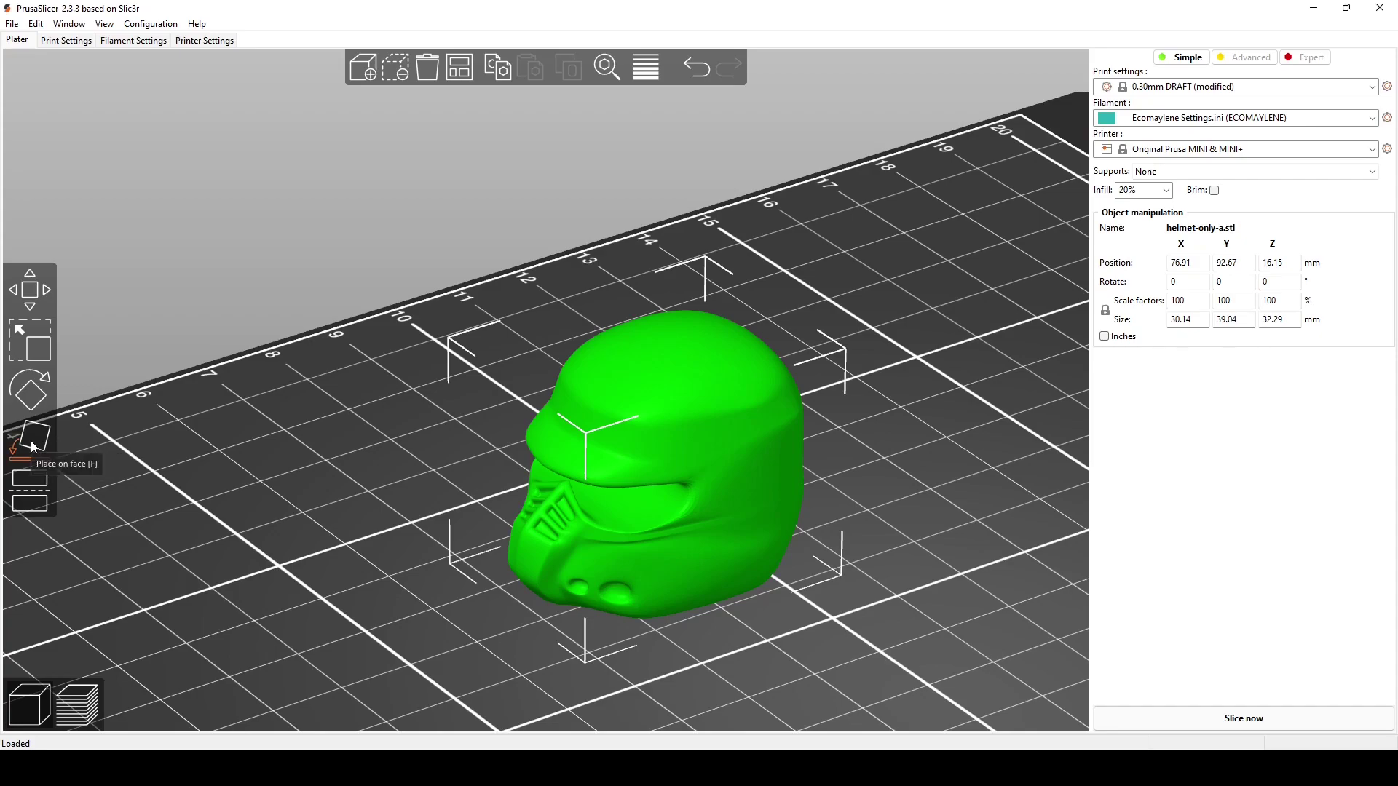
pyautogui.scroll(3, 662, 526)
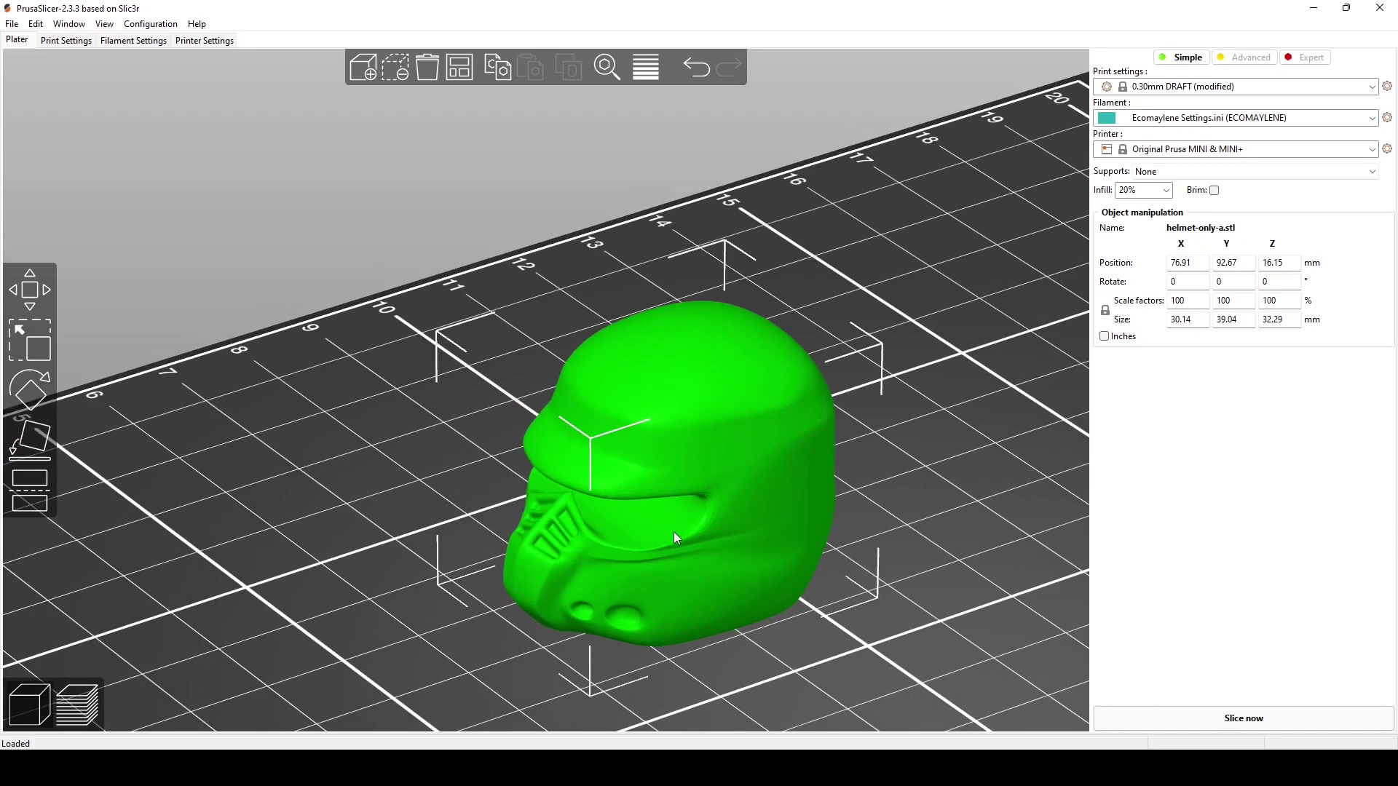
pyautogui.scroll(2, 759, 537)
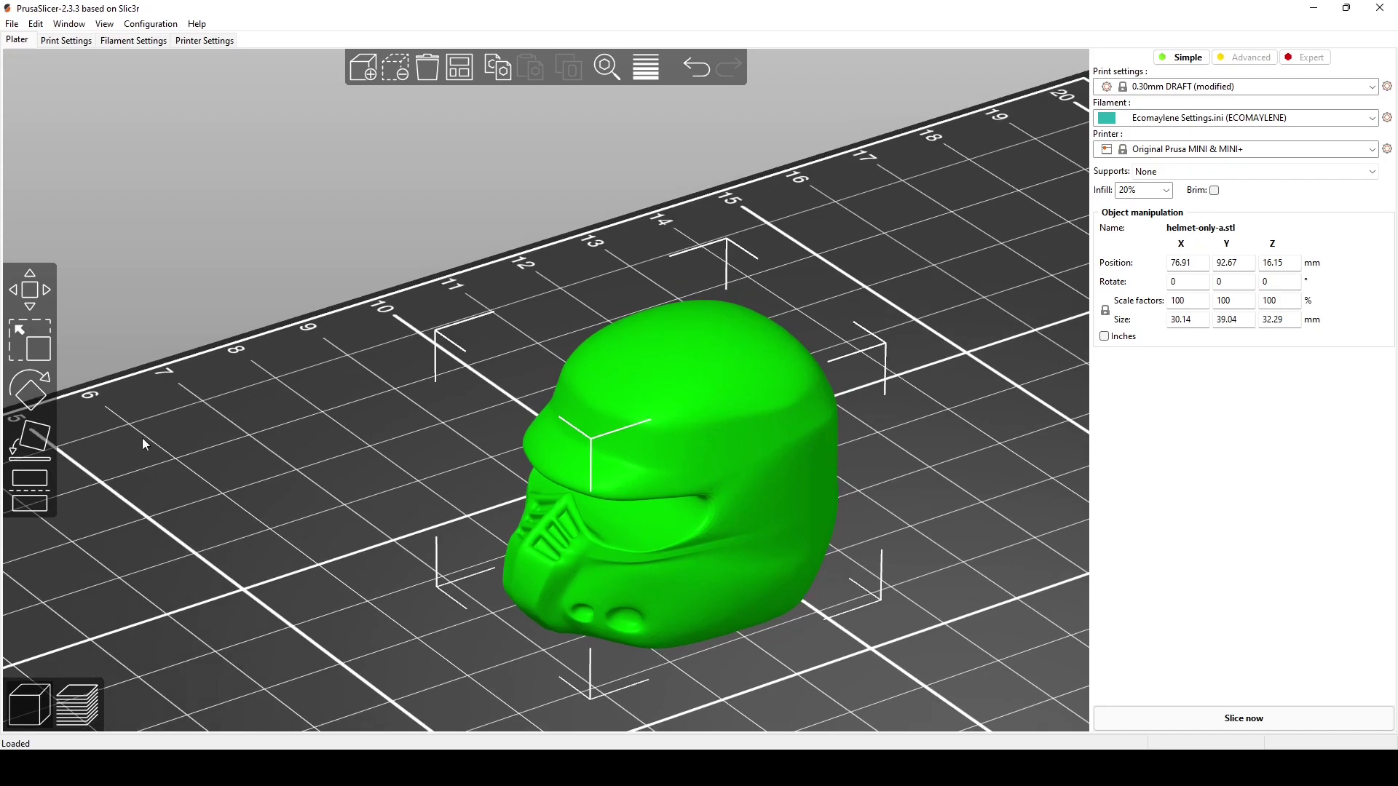
pyautogui.click(29, 390)
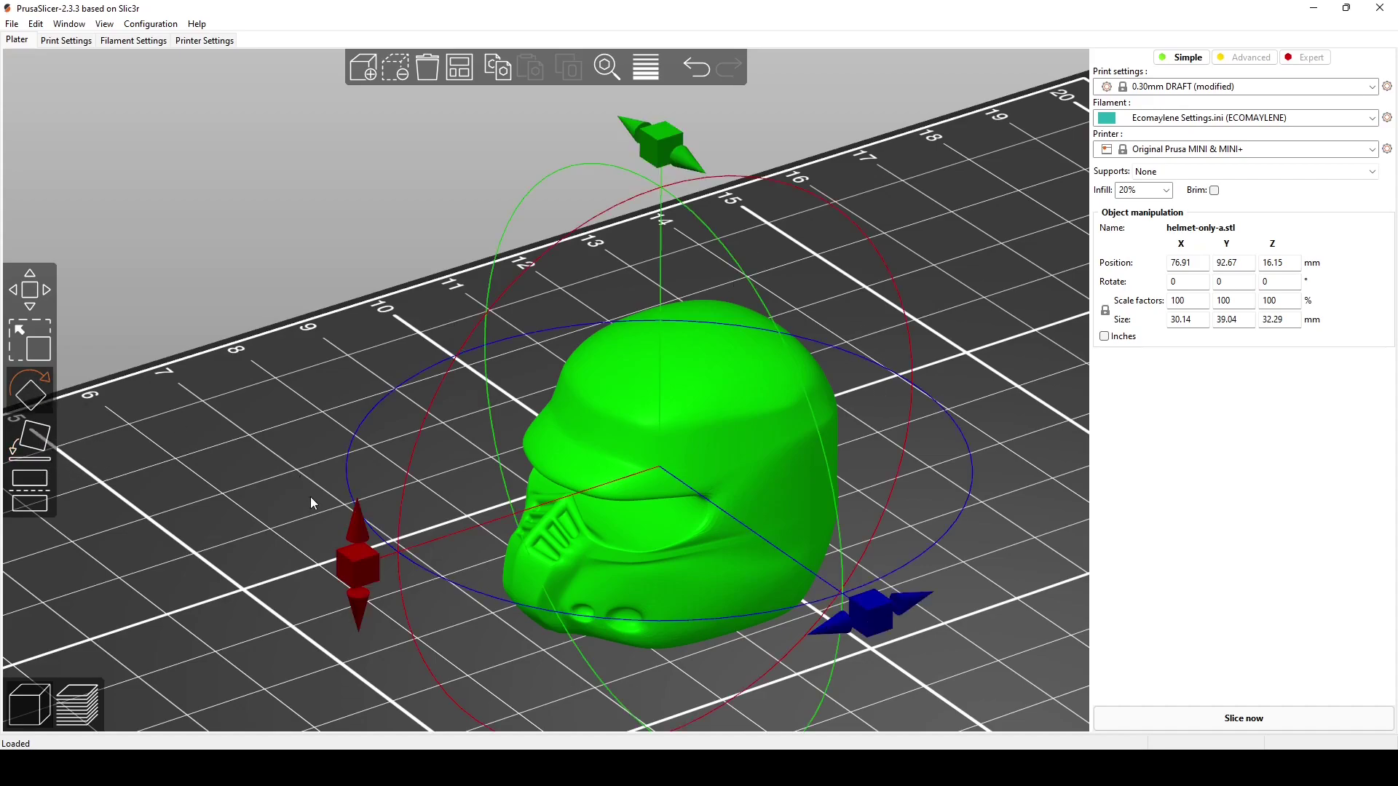
pyautogui.moveTo(352, 513); pyautogui.dragTo(458, 354)
pyautogui.moveTo(482, 505); pyautogui.dragTo(548, 370, button='middle')
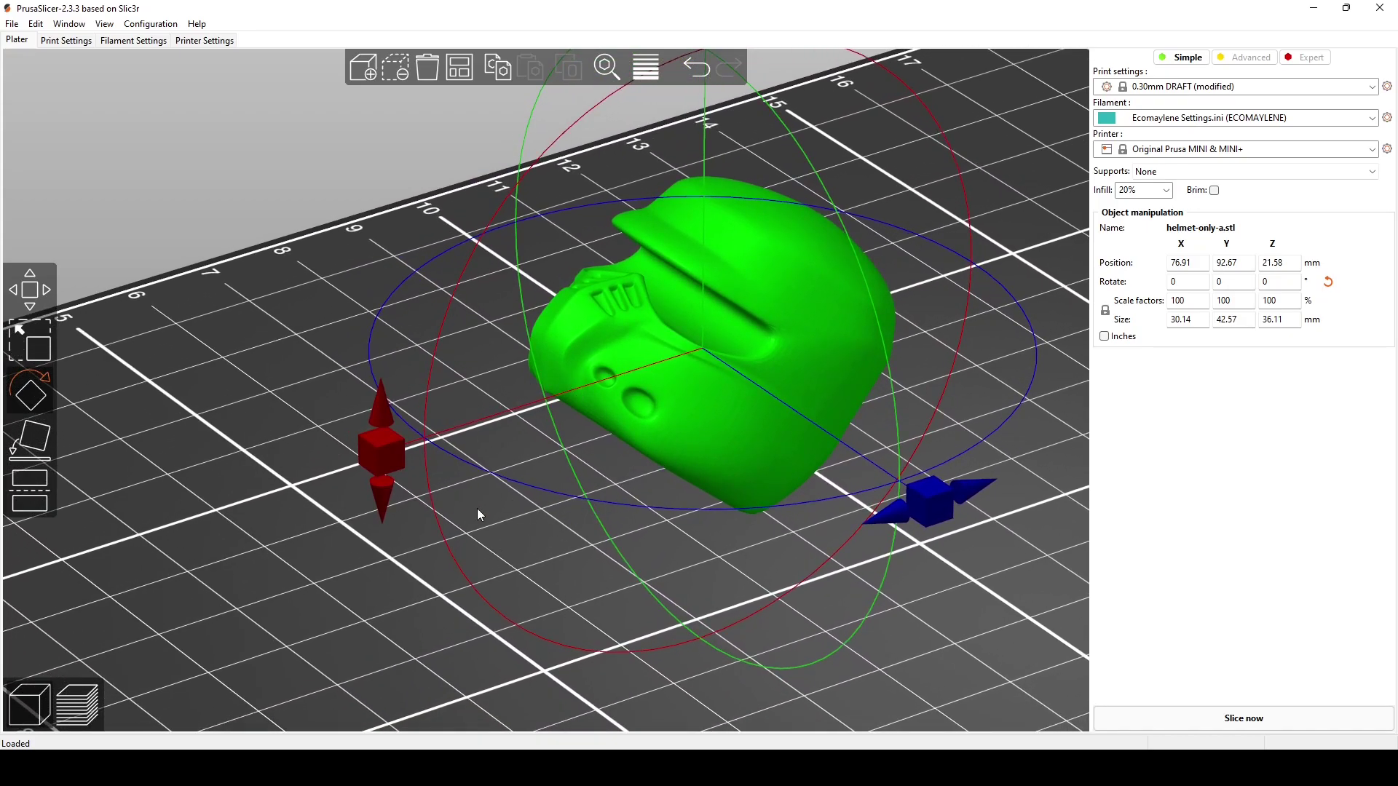
# - Place the tilted helmet on the bed by choosing the large flat face of its base
pyautogui.click(42, 435)
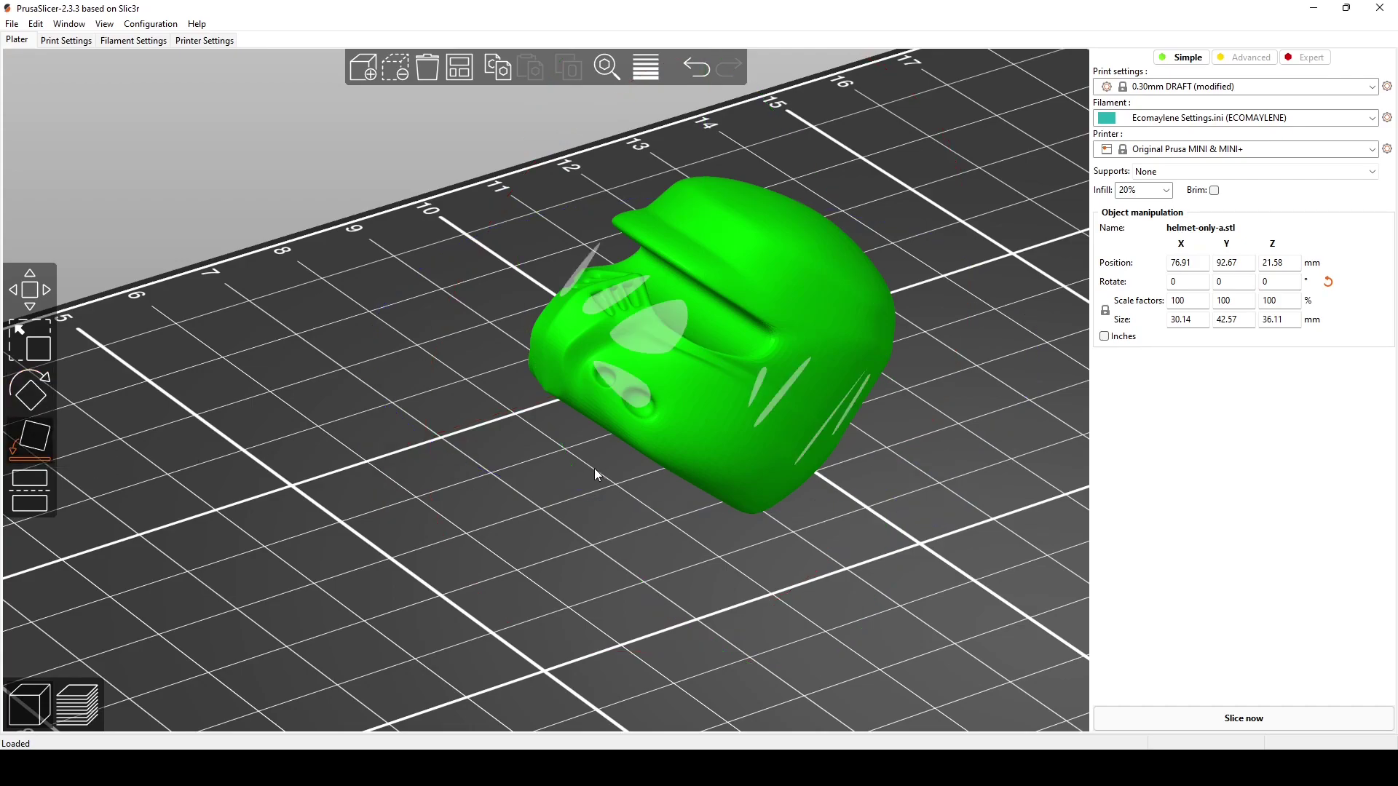
pyautogui.moveTo(589, 477); pyautogui.dragTo(599, 434)
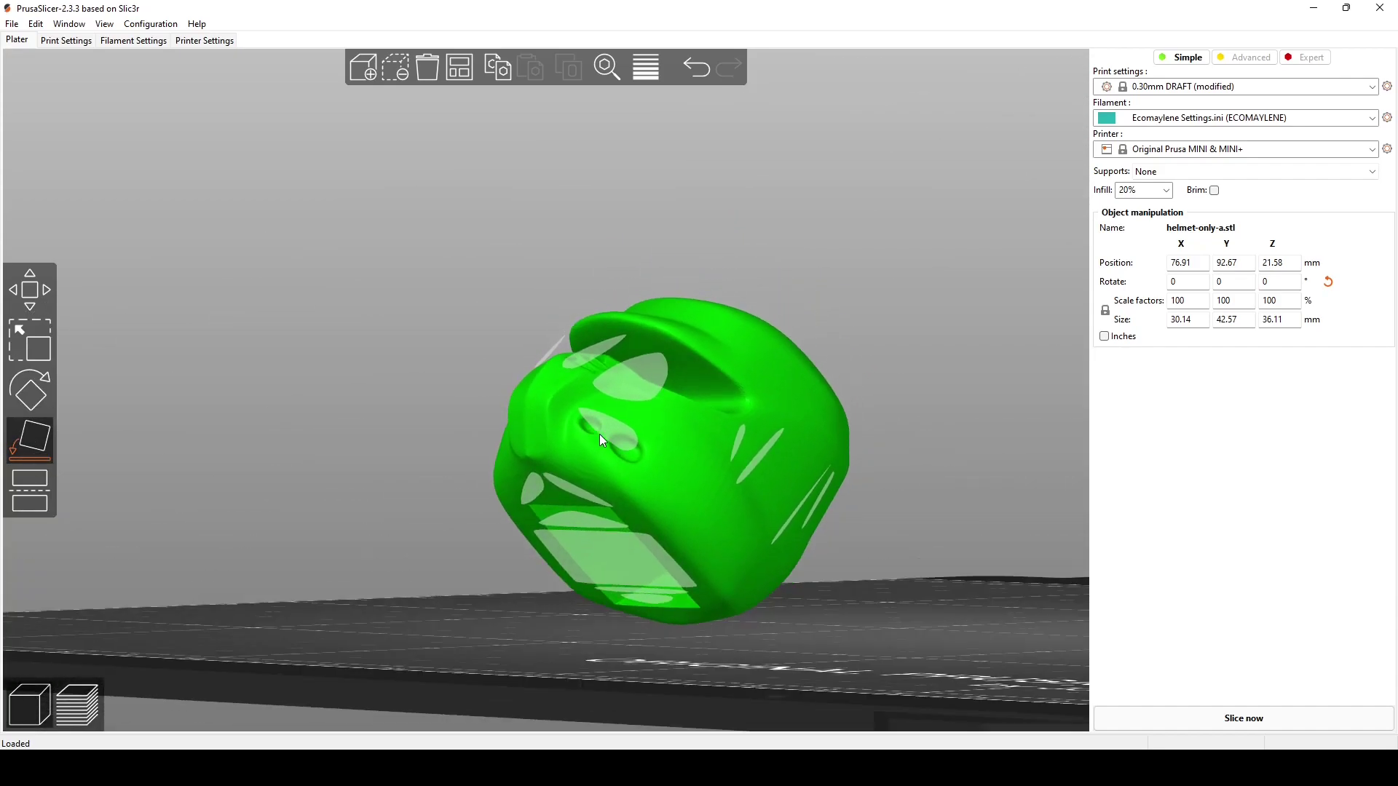
pyautogui.click(609, 555)
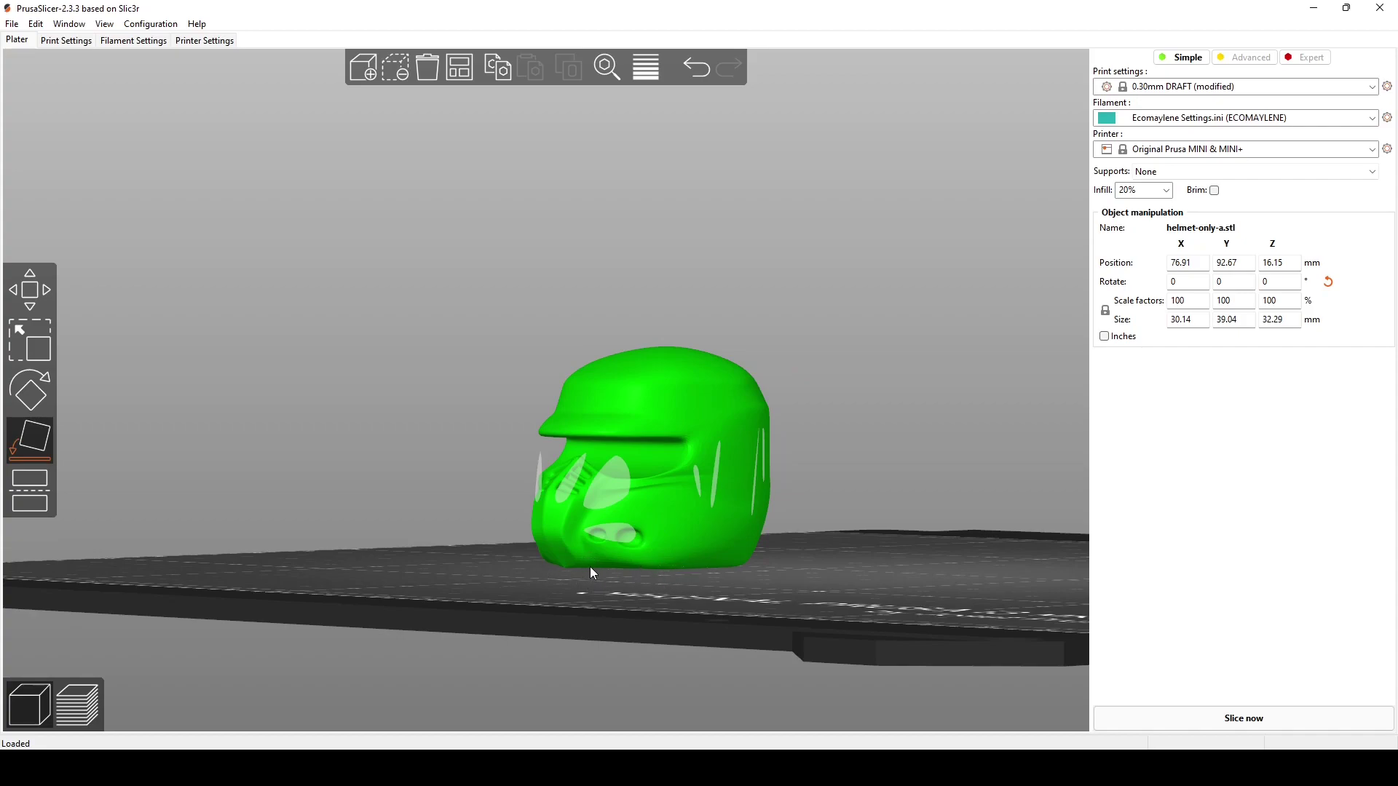
# - Move the helmet along the X axis to about 119.1 mm, toward the middle of the print bed
pyautogui.moveTo(705, 569); pyautogui.dragTo(536, 561)
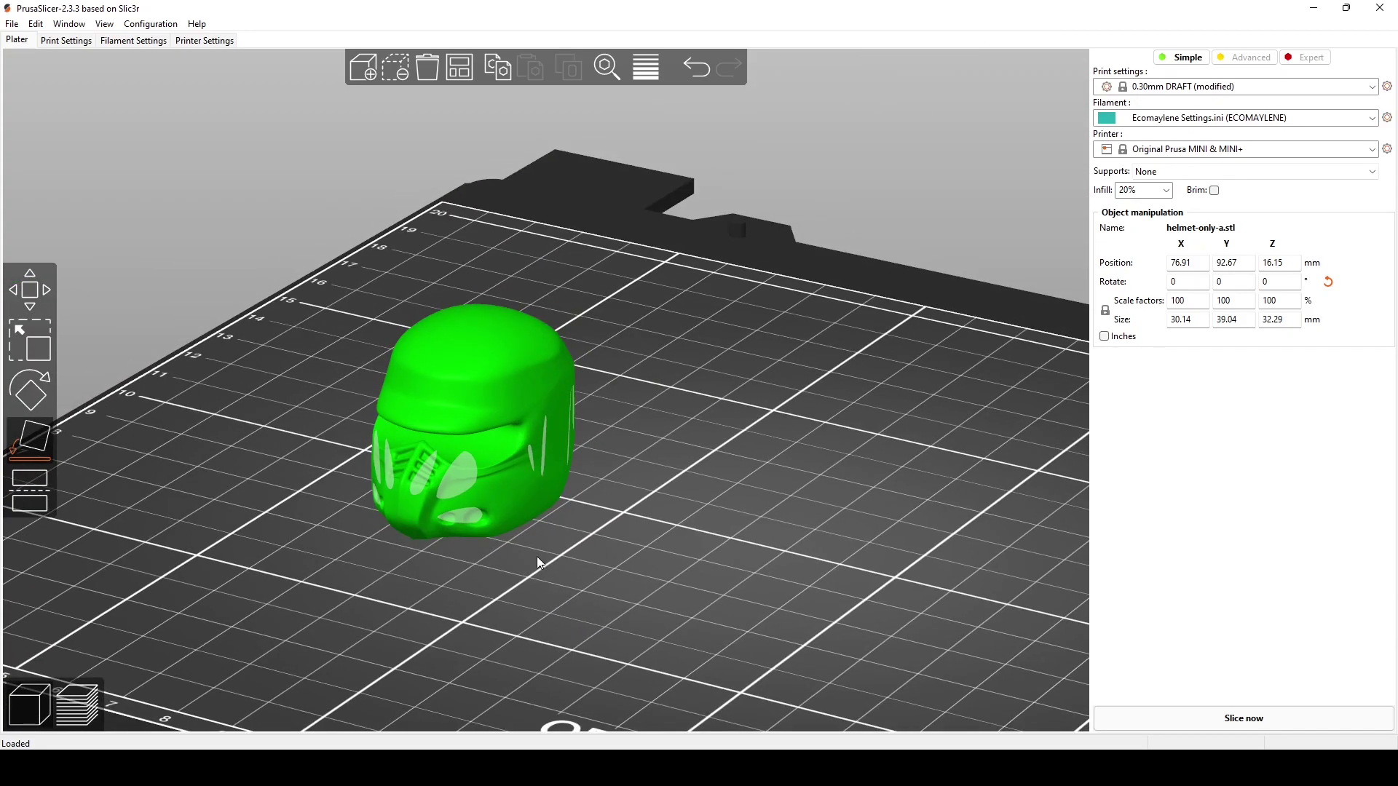
pyautogui.scroll(5, 540, 562)
pyautogui.moveTo(535, 556); pyautogui.dragTo(828, 565, button='right')
pyautogui.moveTo(829, 565); pyautogui.dragTo(746, 562)
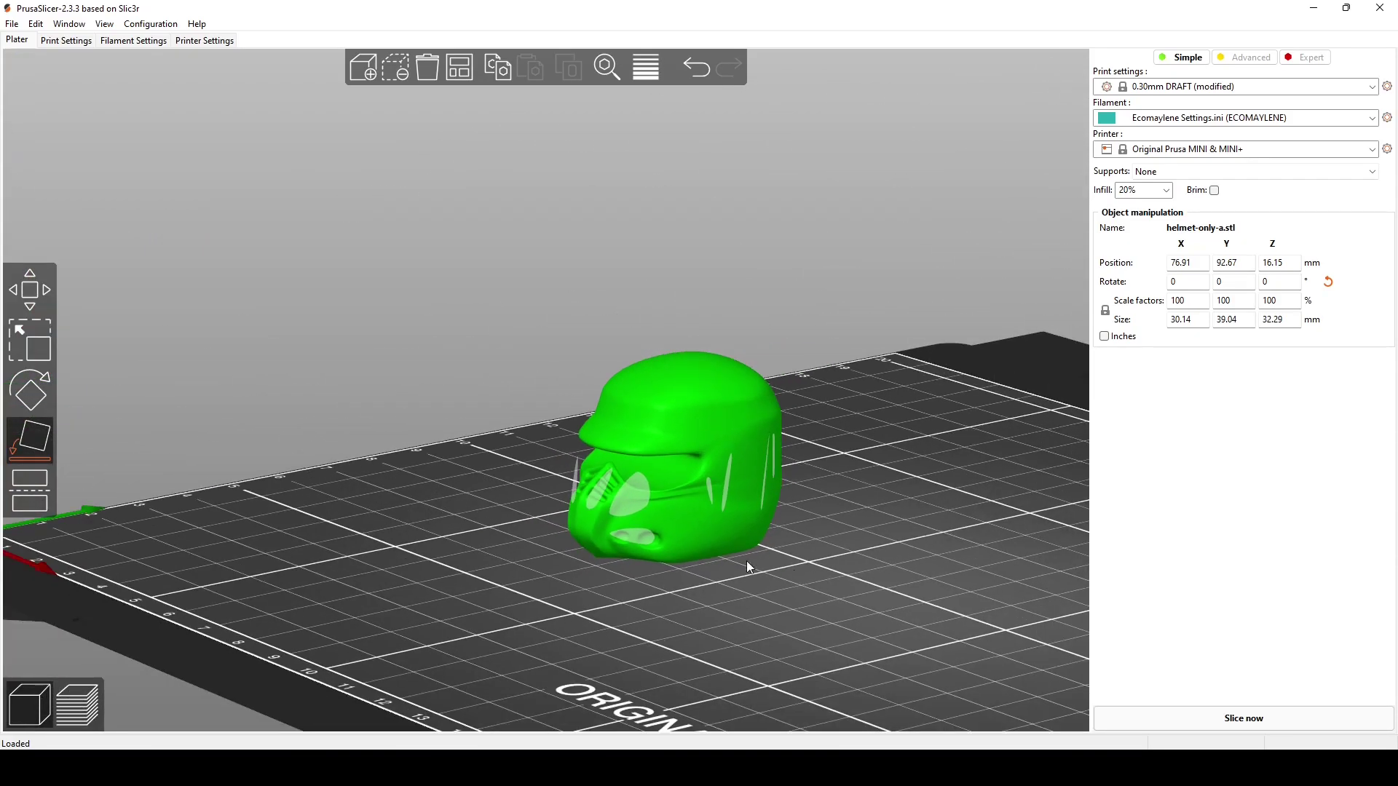
pyautogui.click(29, 308)
pyautogui.moveTo(261, 369); pyautogui.dragTo(479, 483)
pyautogui.moveTo(479, 485); pyautogui.dragTo(477, 512, button='right')
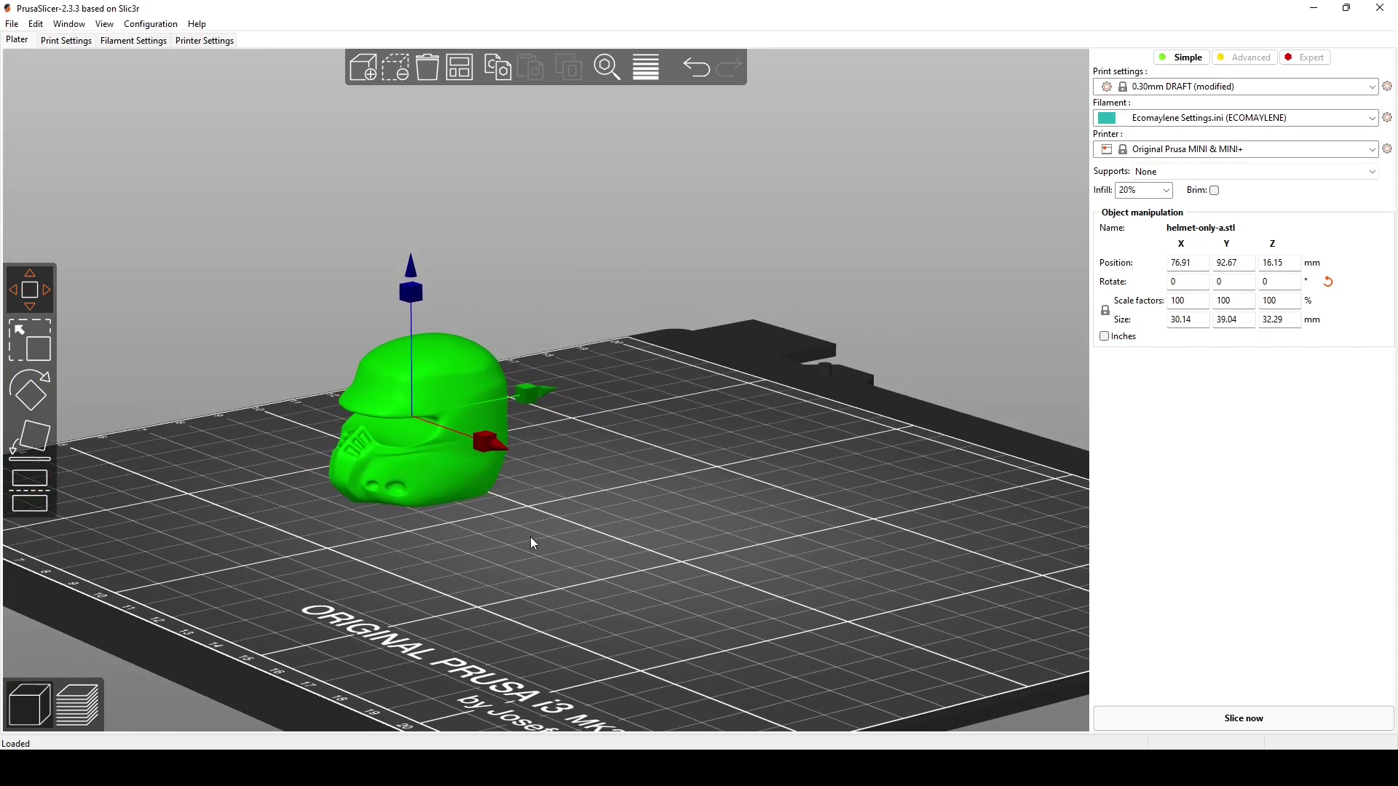
pyautogui.moveTo(531, 543); pyautogui.dragTo(569, 545)
pyautogui.moveTo(520, 469); pyautogui.dragTo(578, 517)
pyautogui.moveTo(628, 562); pyautogui.dragTo(774, 546, button='right')
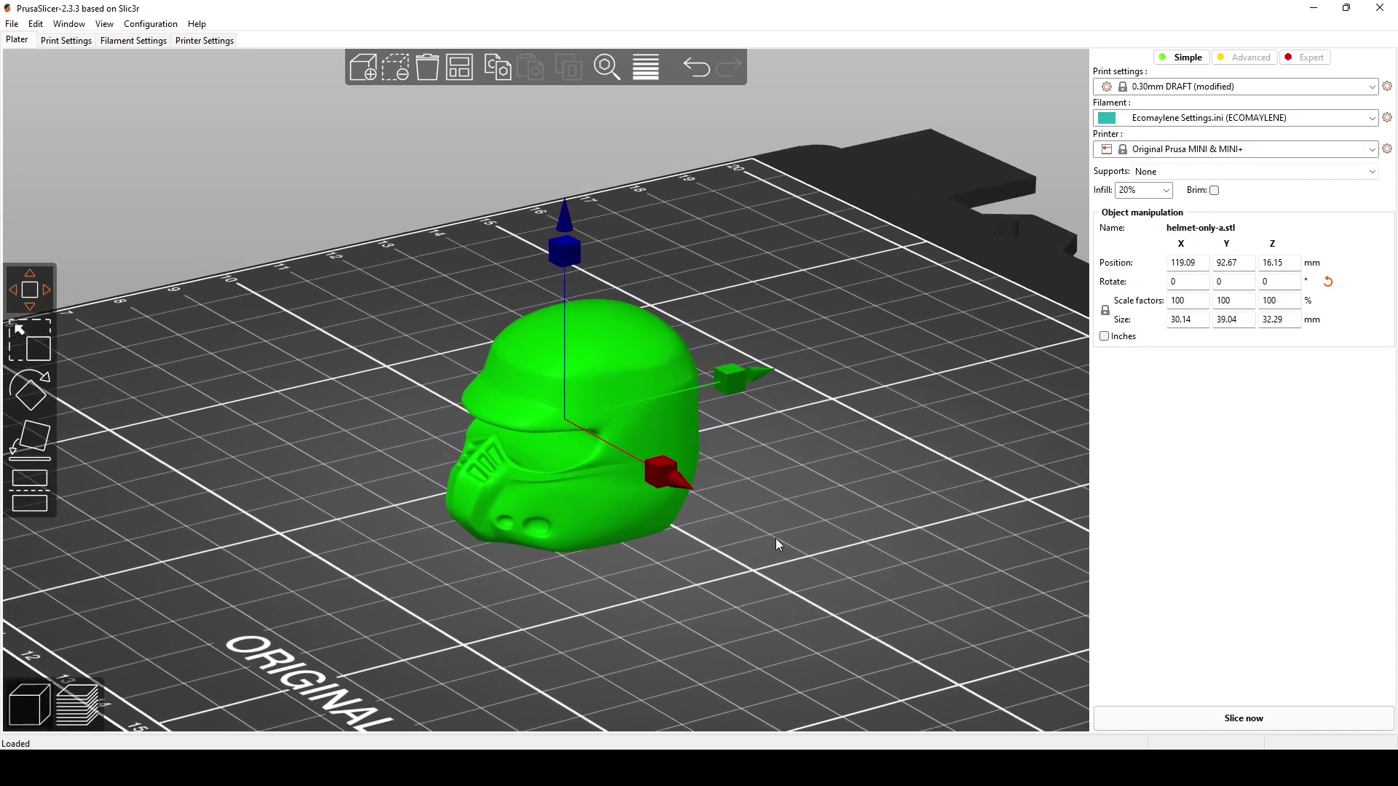
# - Slice the helmet and examine the visor overhang and eye opening in the layer preview
pyautogui.scroll(2, 777, 575)
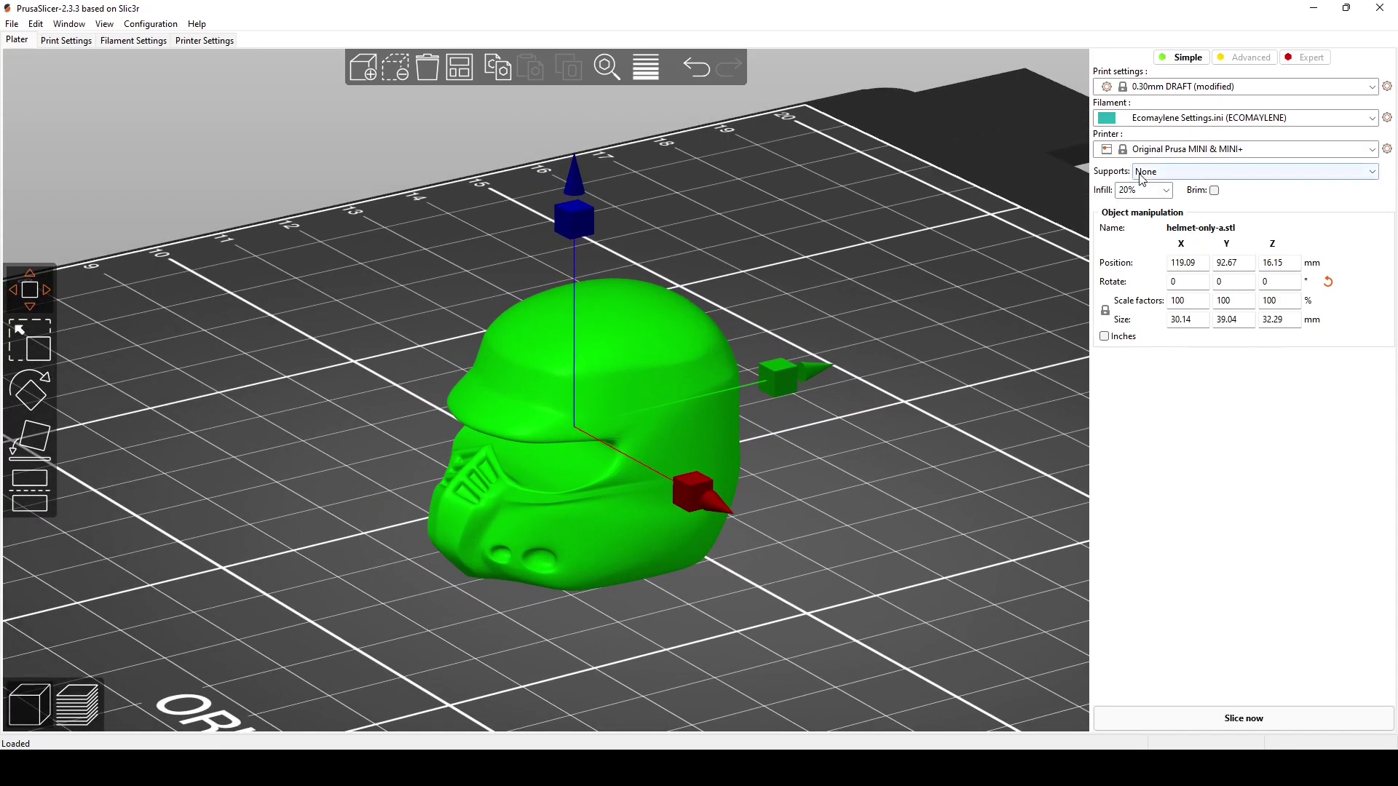
pyautogui.click(1246, 719)
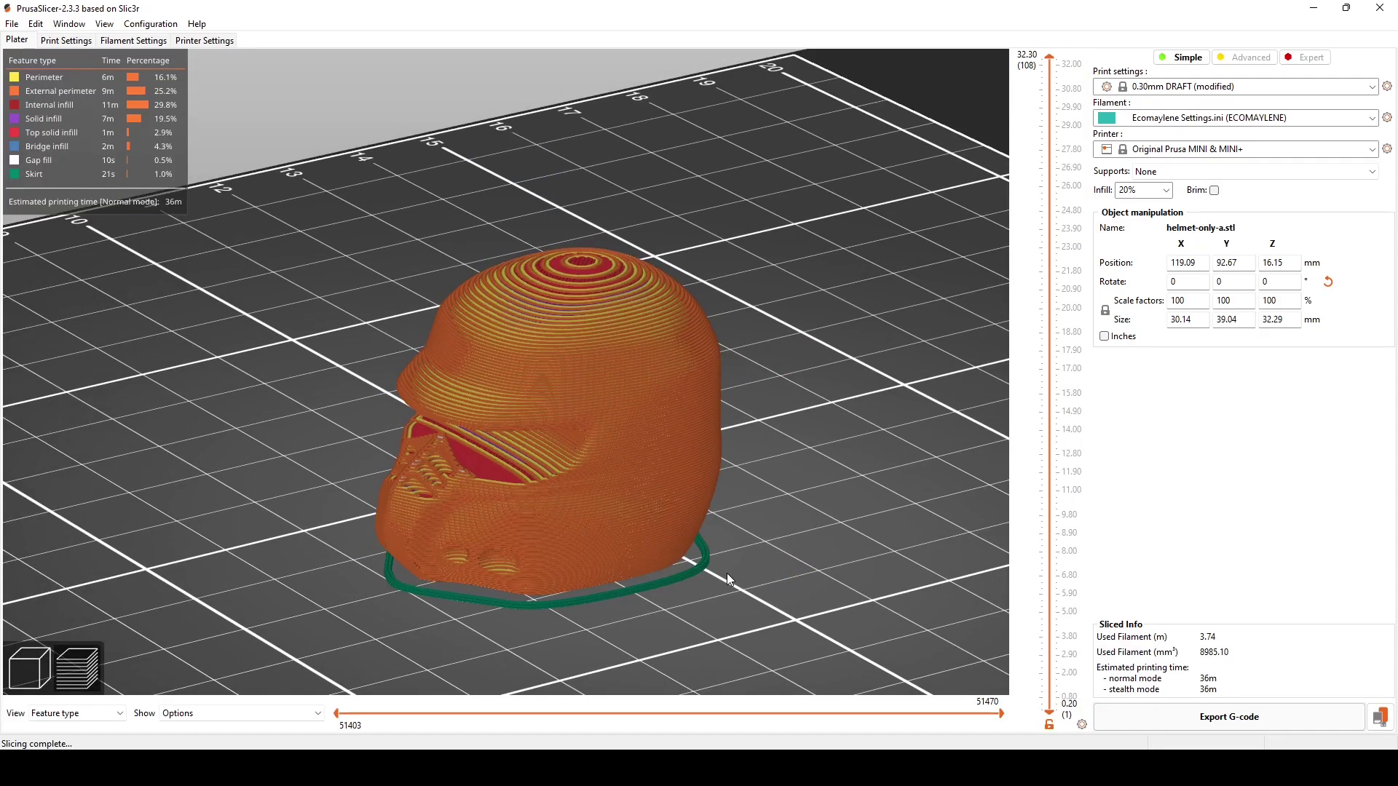
pyautogui.moveTo(725, 574); pyautogui.dragTo(627, 519)
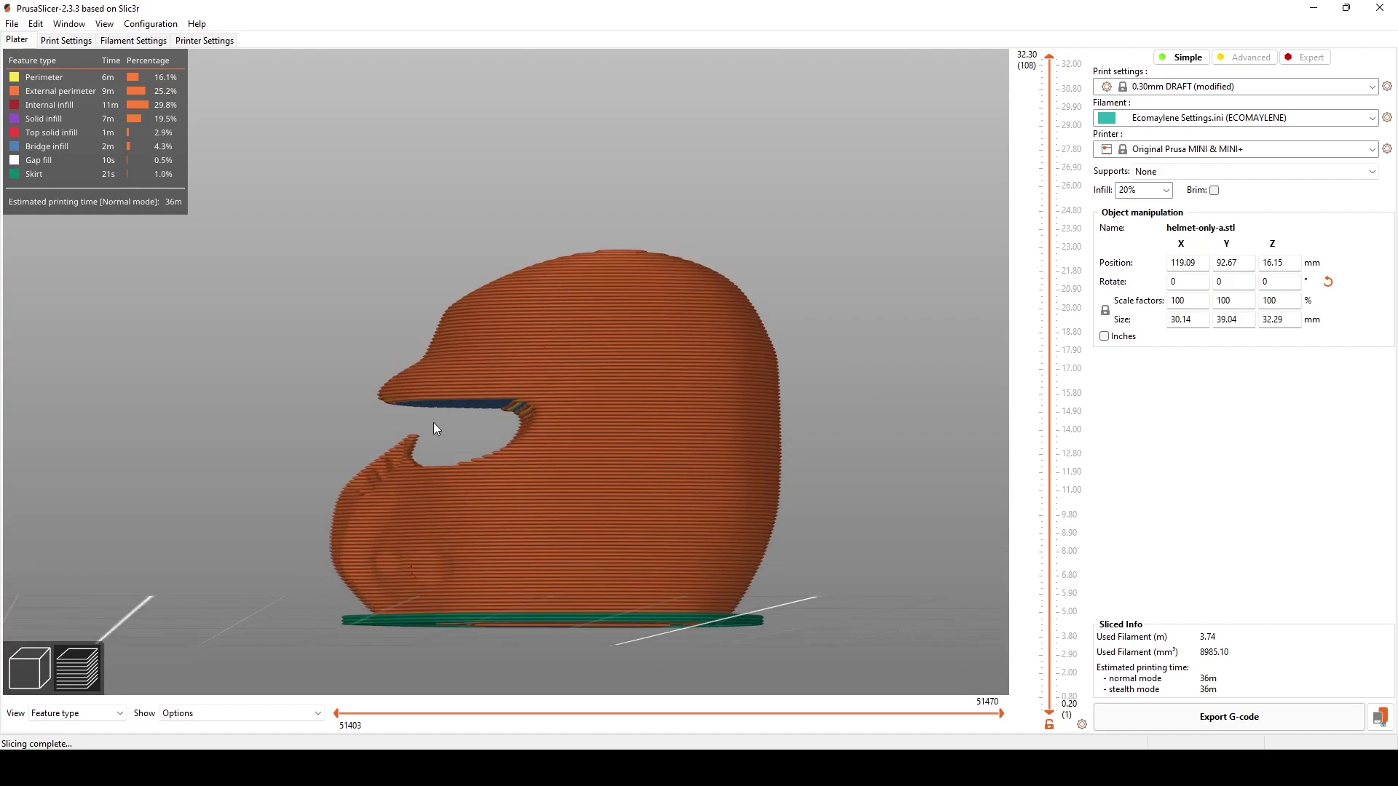
pyautogui.scroll(5, 455, 437)
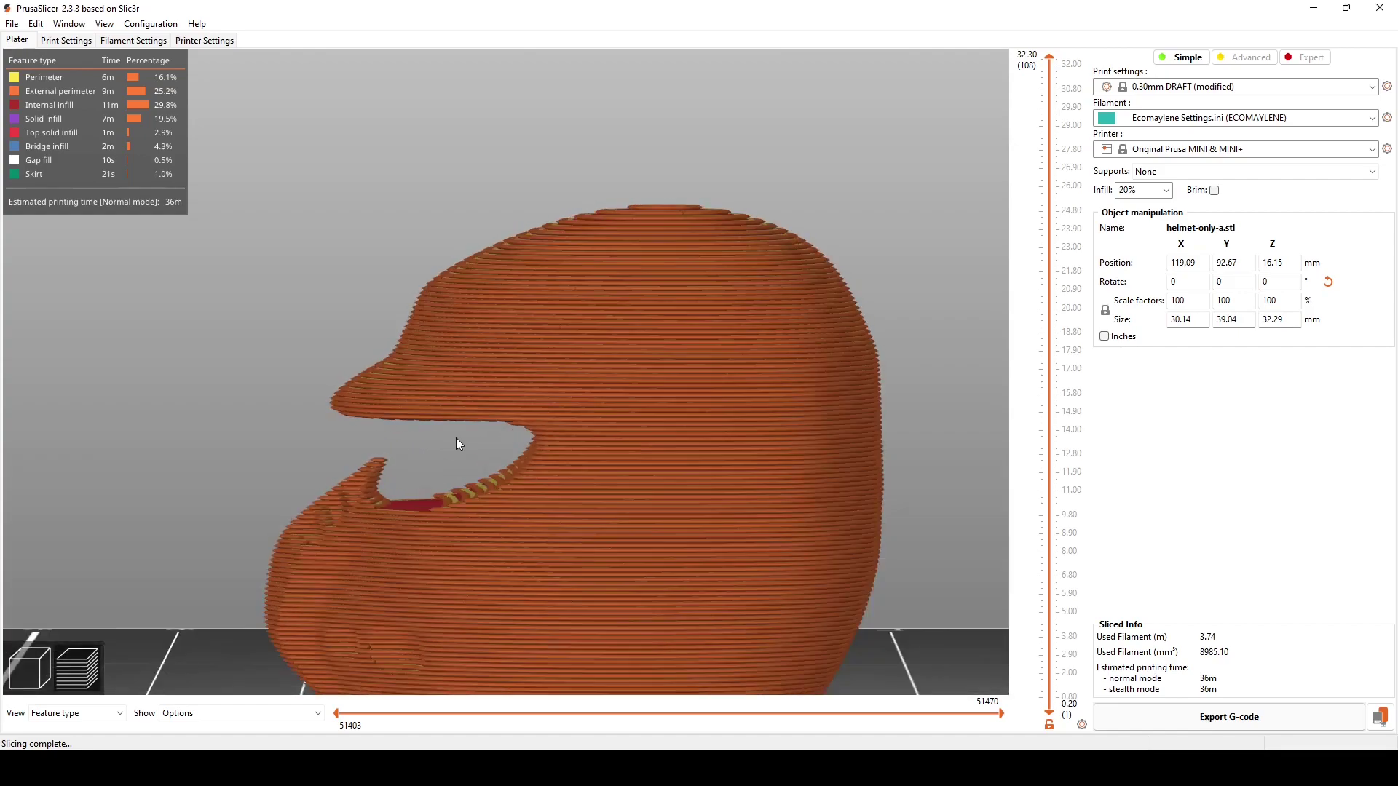
pyautogui.moveTo(456, 438); pyautogui.dragTo(424, 434)
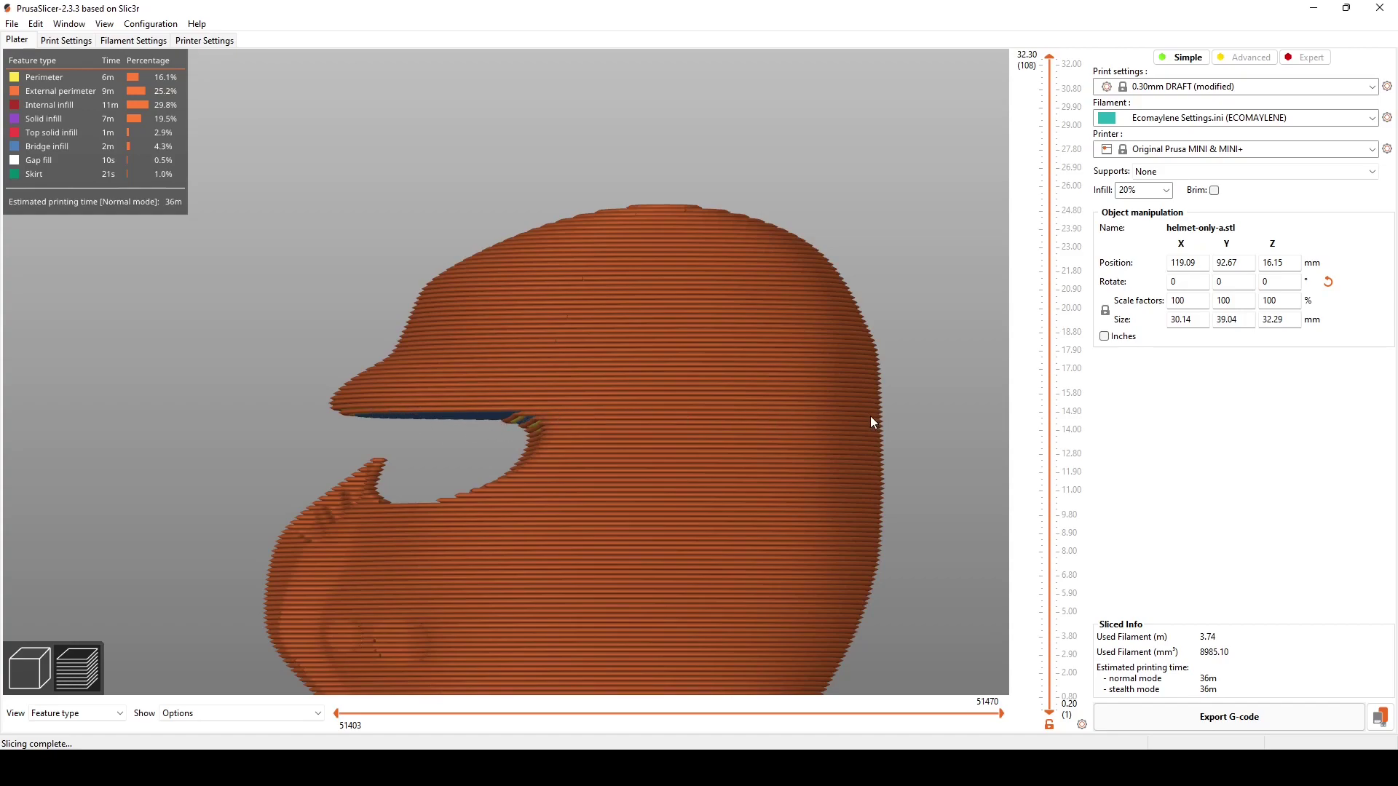
pyautogui.moveTo(801, 452)
pyautogui.mouseDown()
pyautogui.moveTo(808, 474)
pyautogui.moveTo(821, 461)
pyautogui.mouseUp()
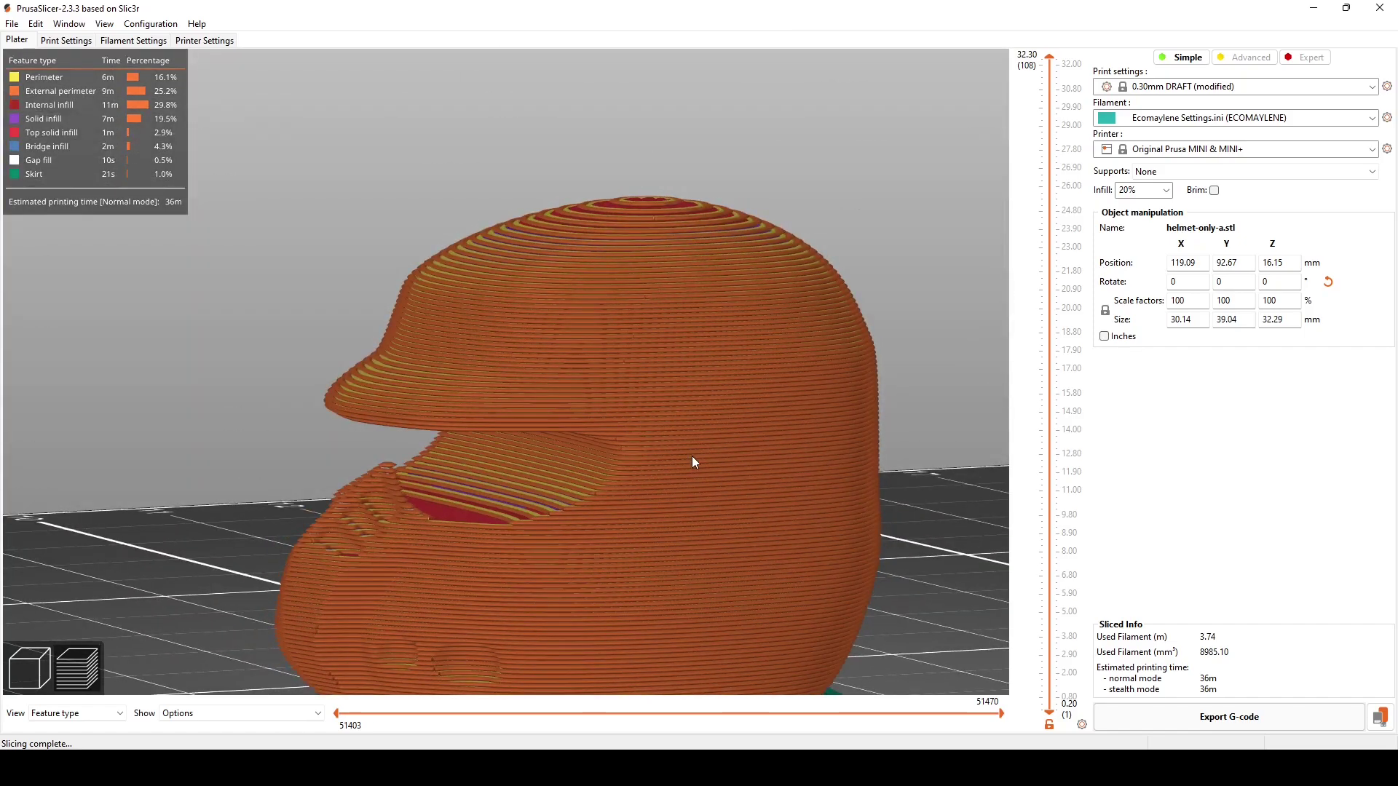
# - Enable supports everywhere for the helmet and accept the suggested adjustment to detect bridging perimeters
pyautogui.scroll(-3, 691, 460)
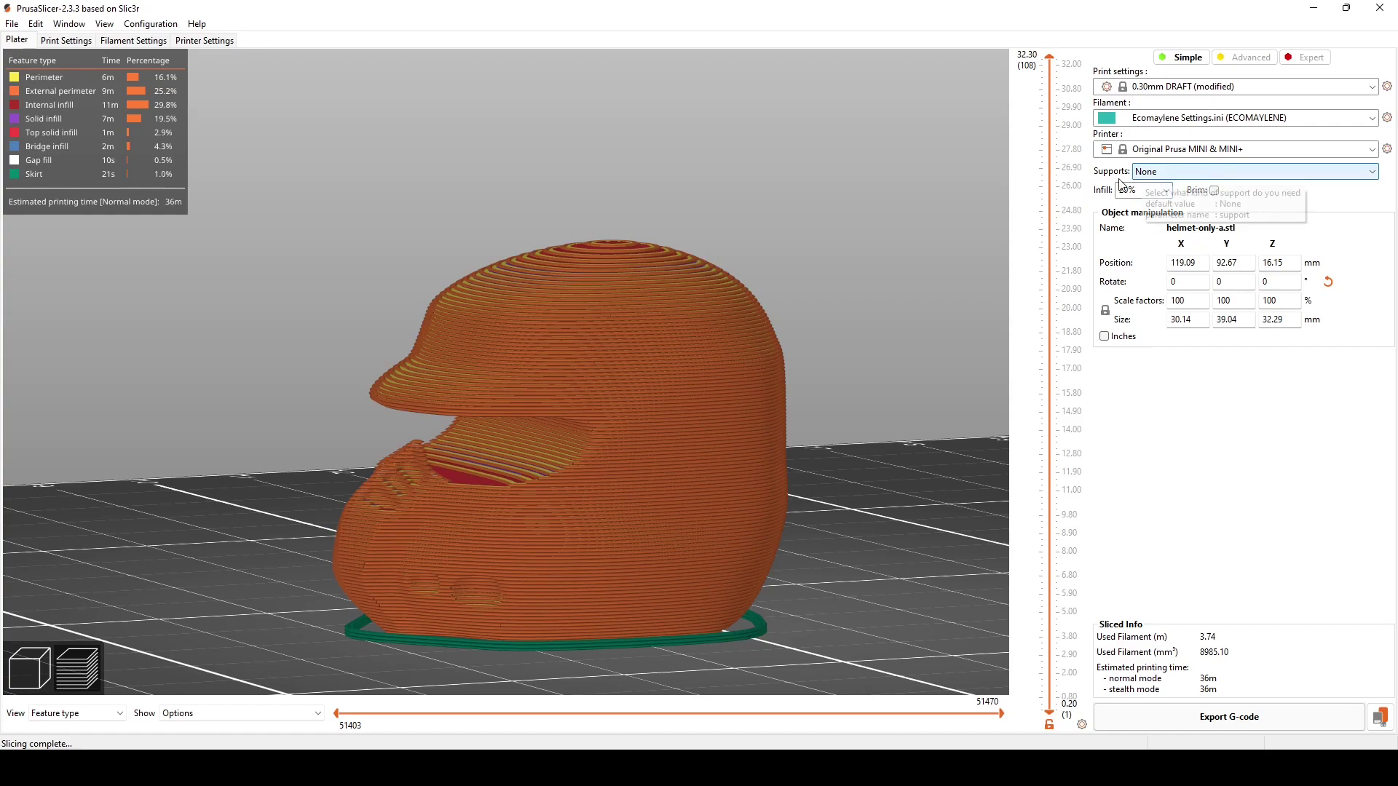
pyautogui.click(1163, 175)
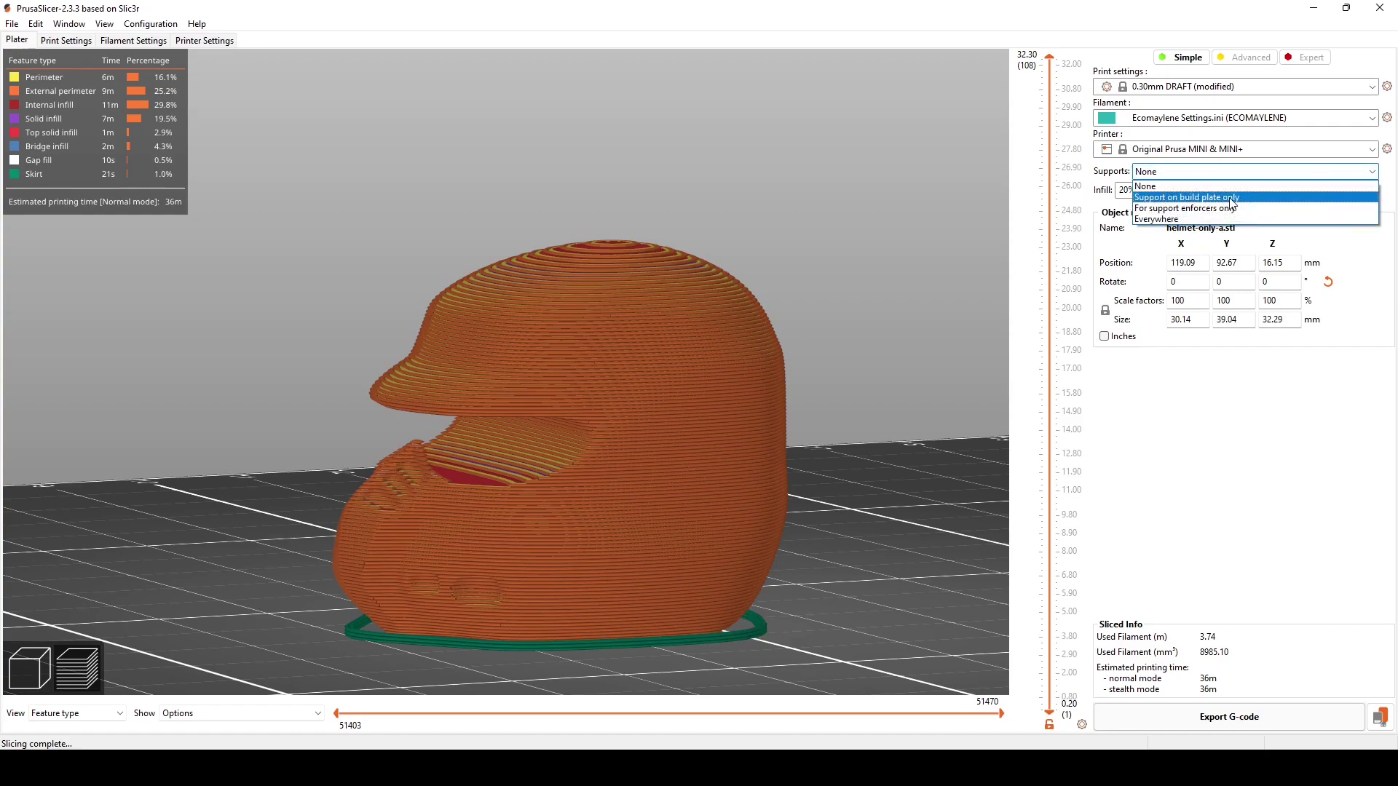
pyautogui.click(1187, 220)
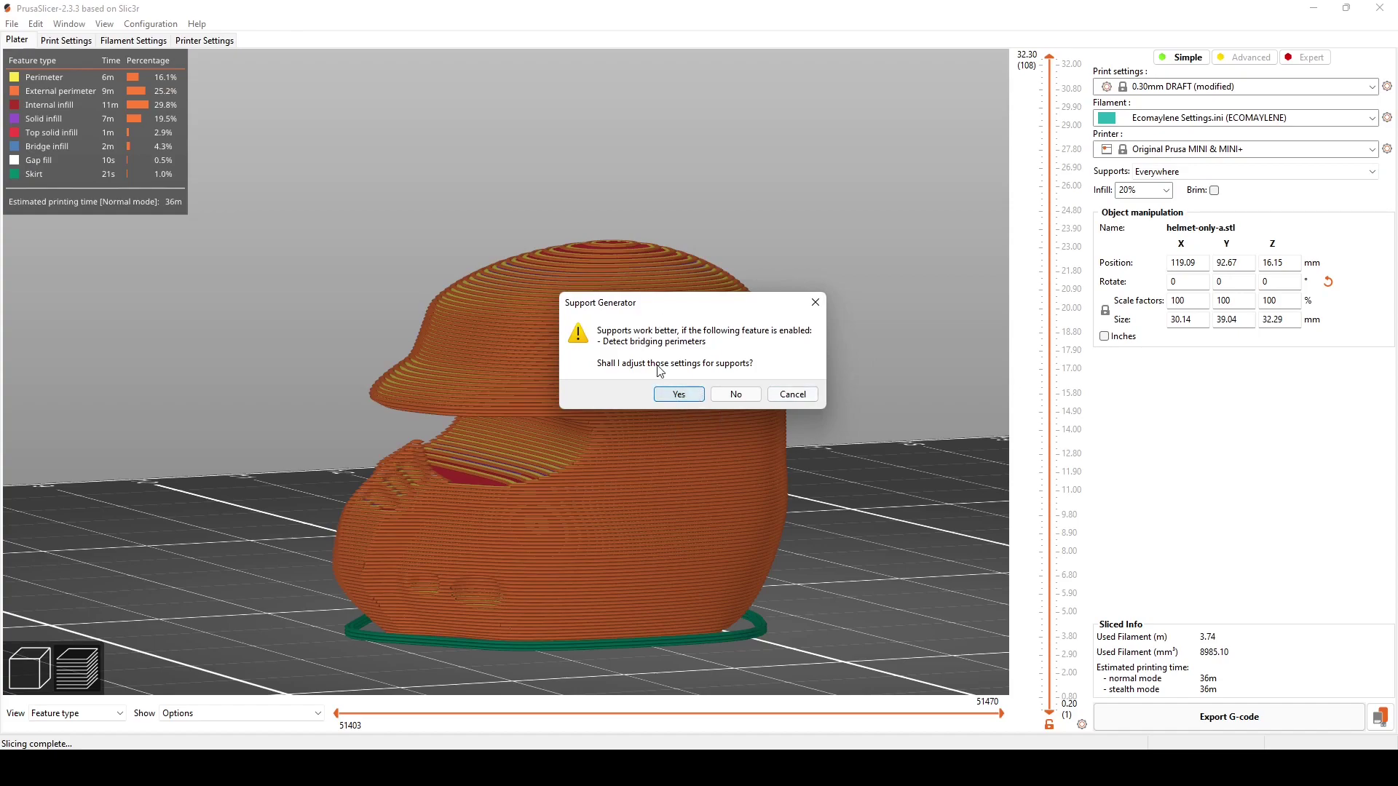
pyautogui.click(679, 395)
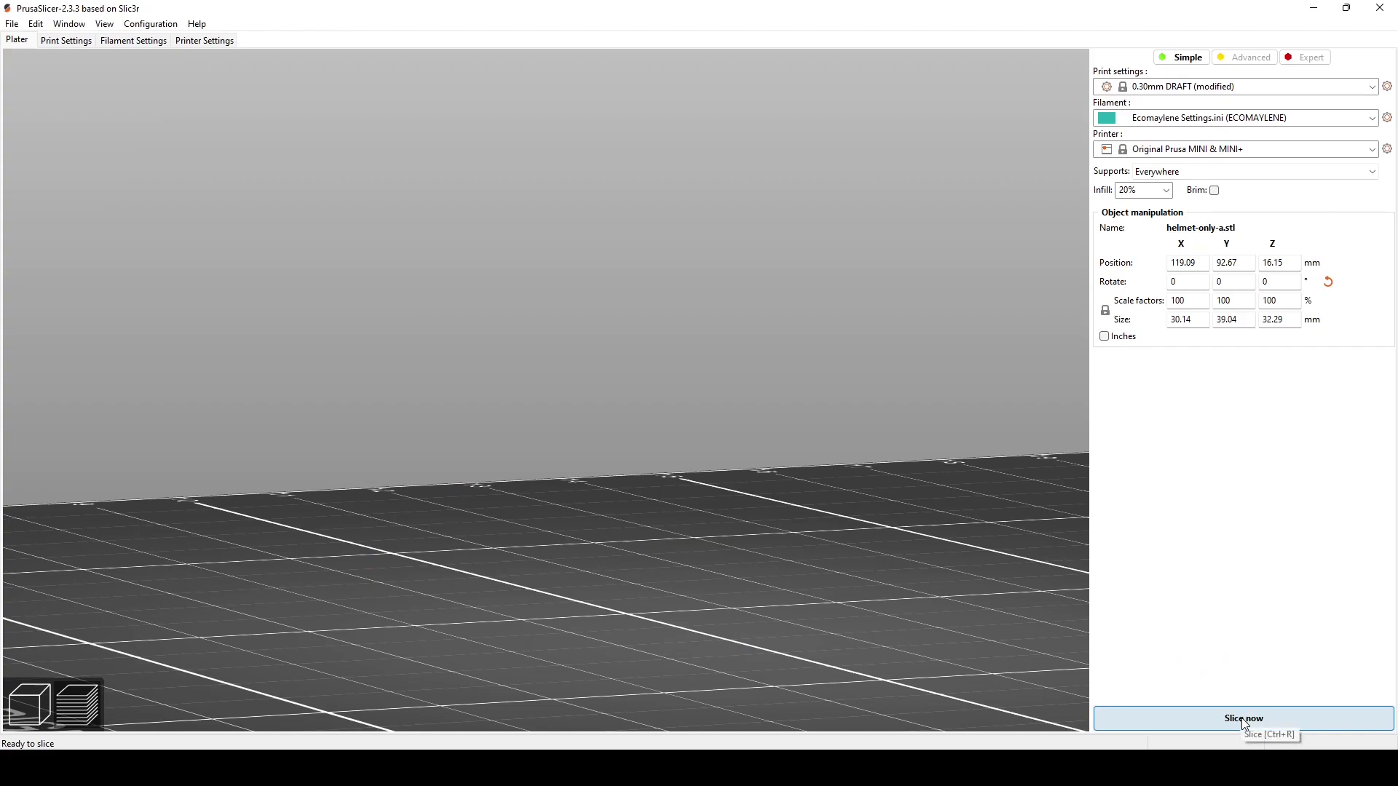
# - Slice the helmet again with supports and examine the support material under the visor and around the base
pyautogui.click(1243, 720)
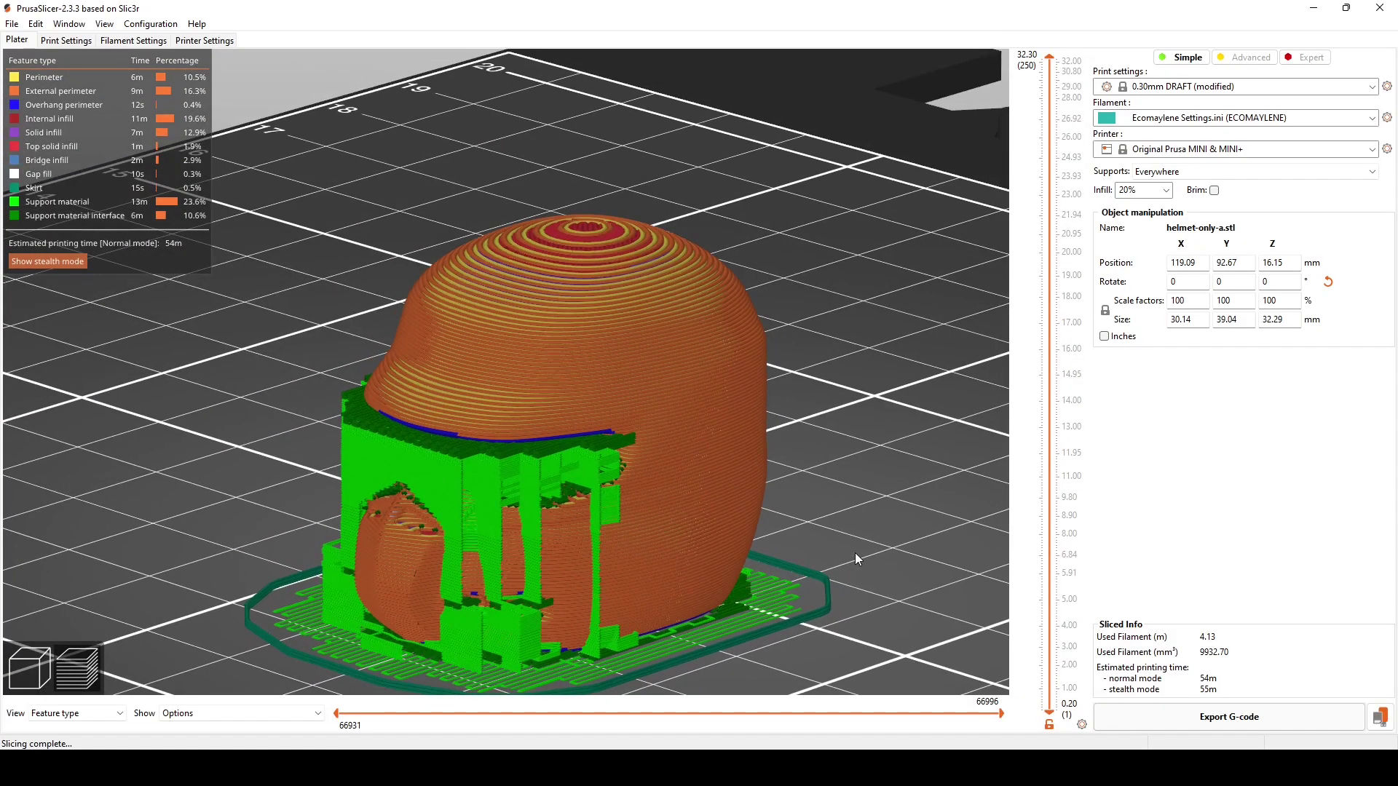
pyautogui.scroll(5, 775, 382)
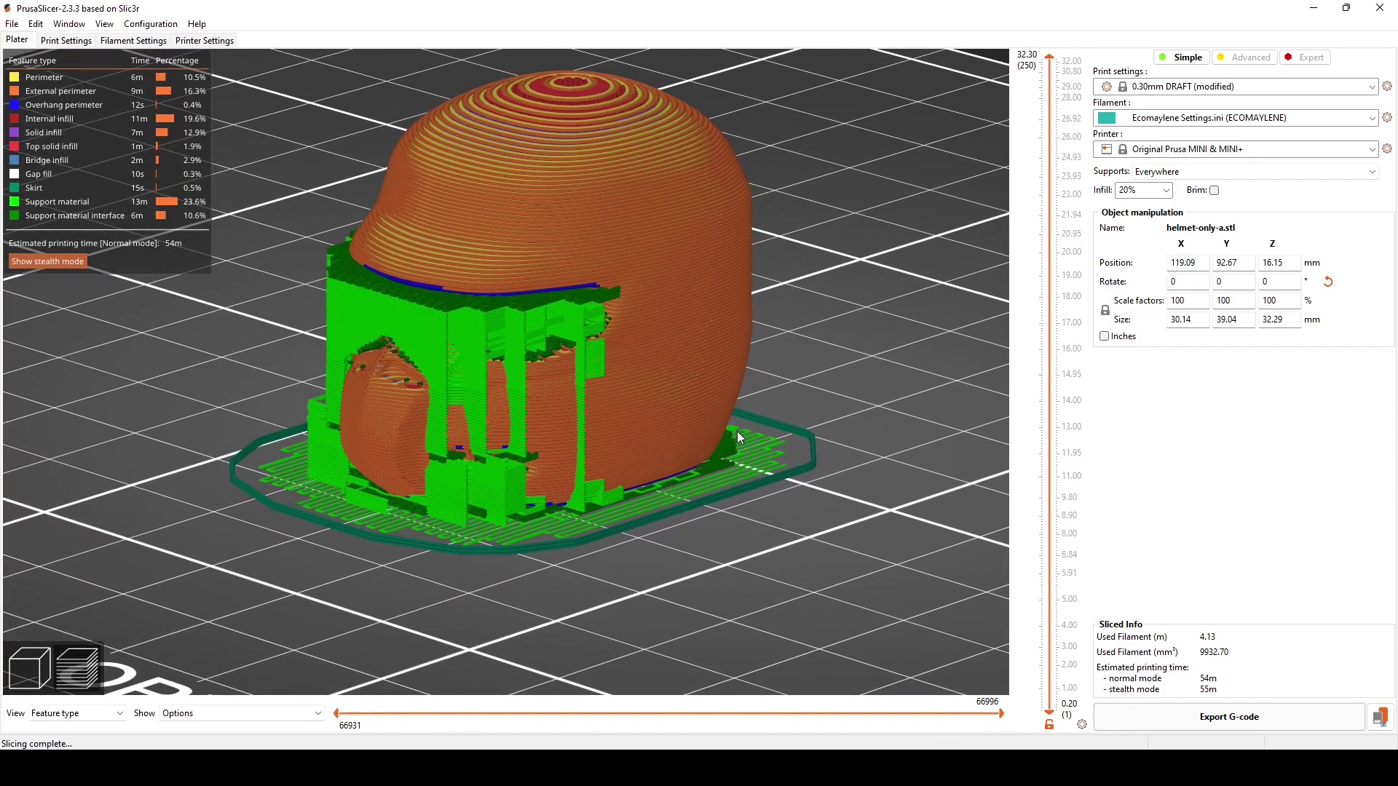
pyautogui.moveTo(736, 431); pyautogui.dragTo(795, 484)
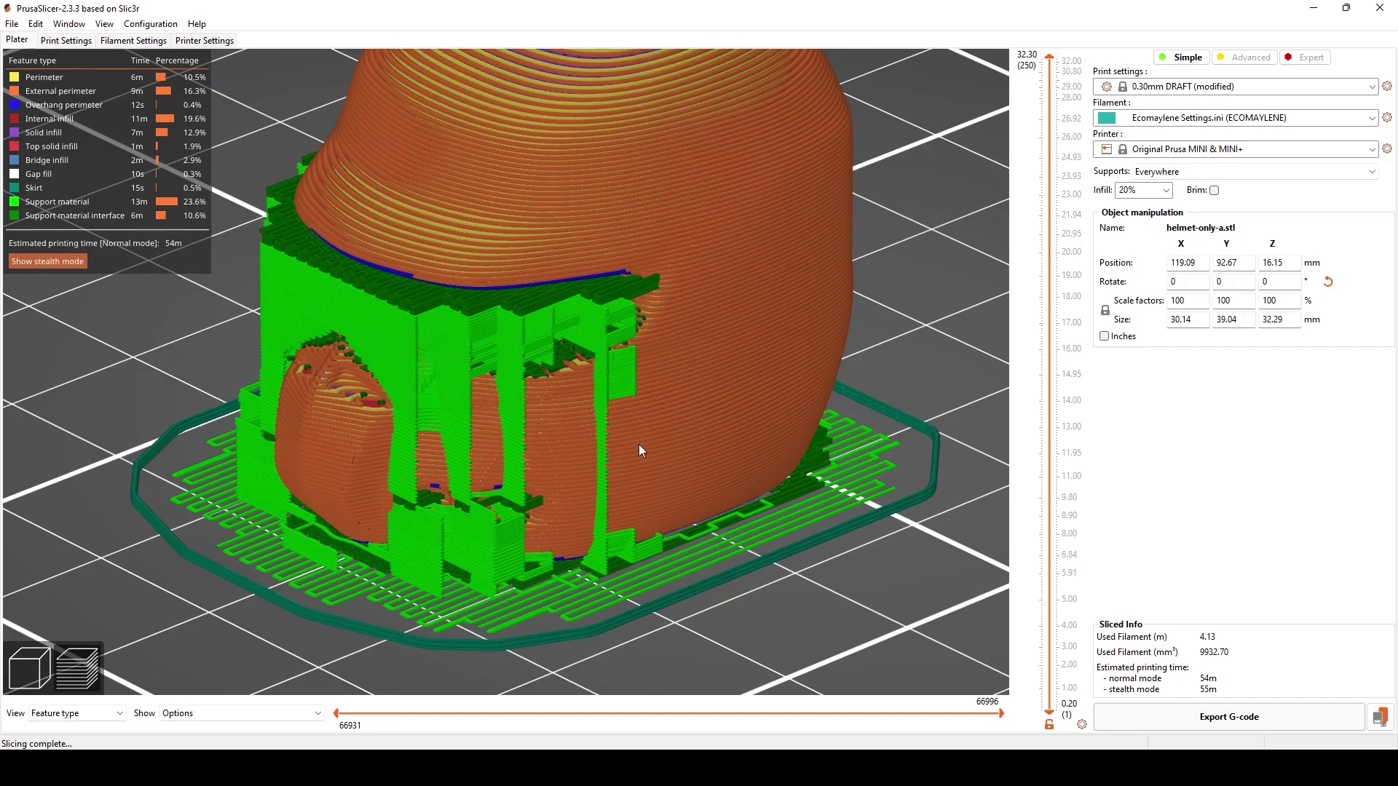
pyautogui.moveTo(673, 427); pyautogui.dragTo(650, 415)
pyautogui.moveTo(386, 312); pyautogui.dragTo(351, 251)
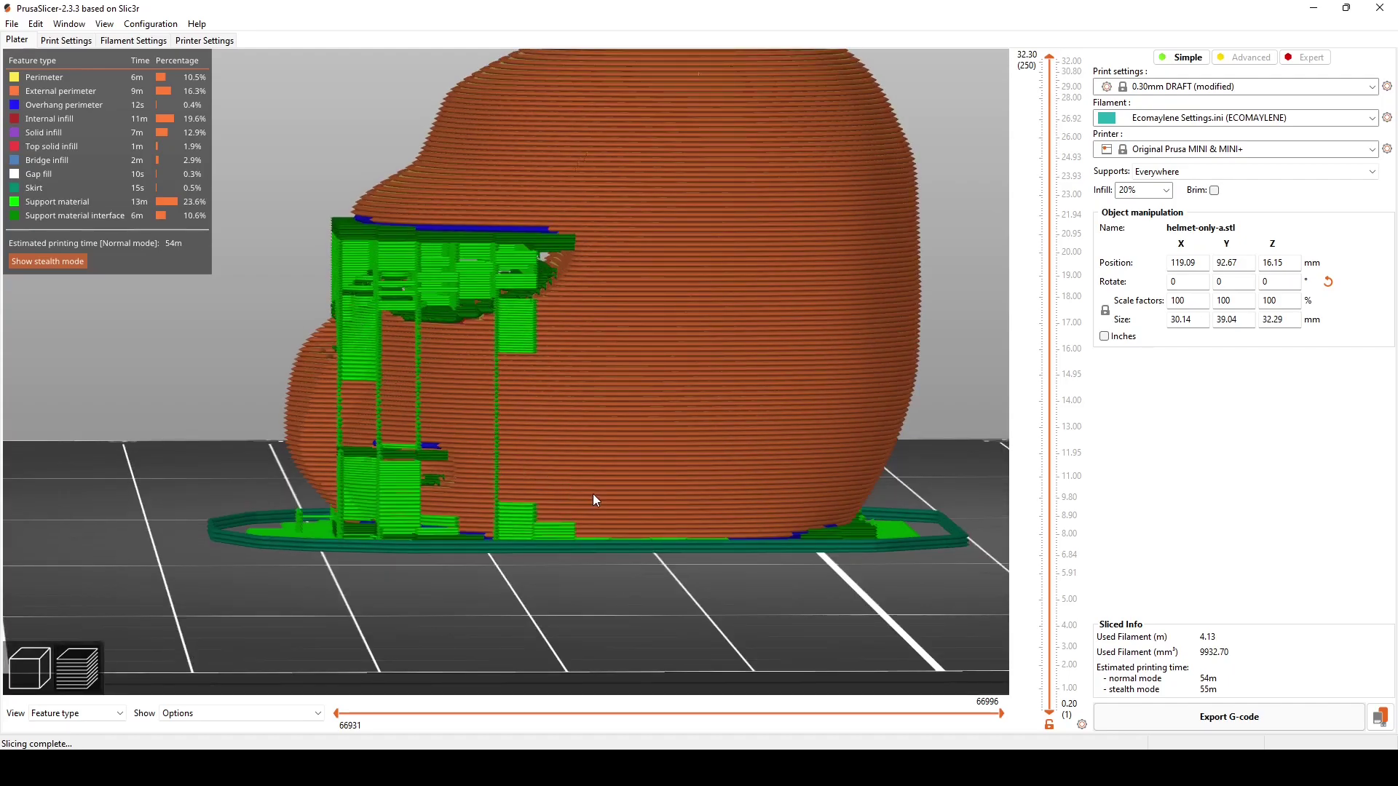
pyautogui.moveTo(592, 493); pyautogui.dragTo(680, 416)
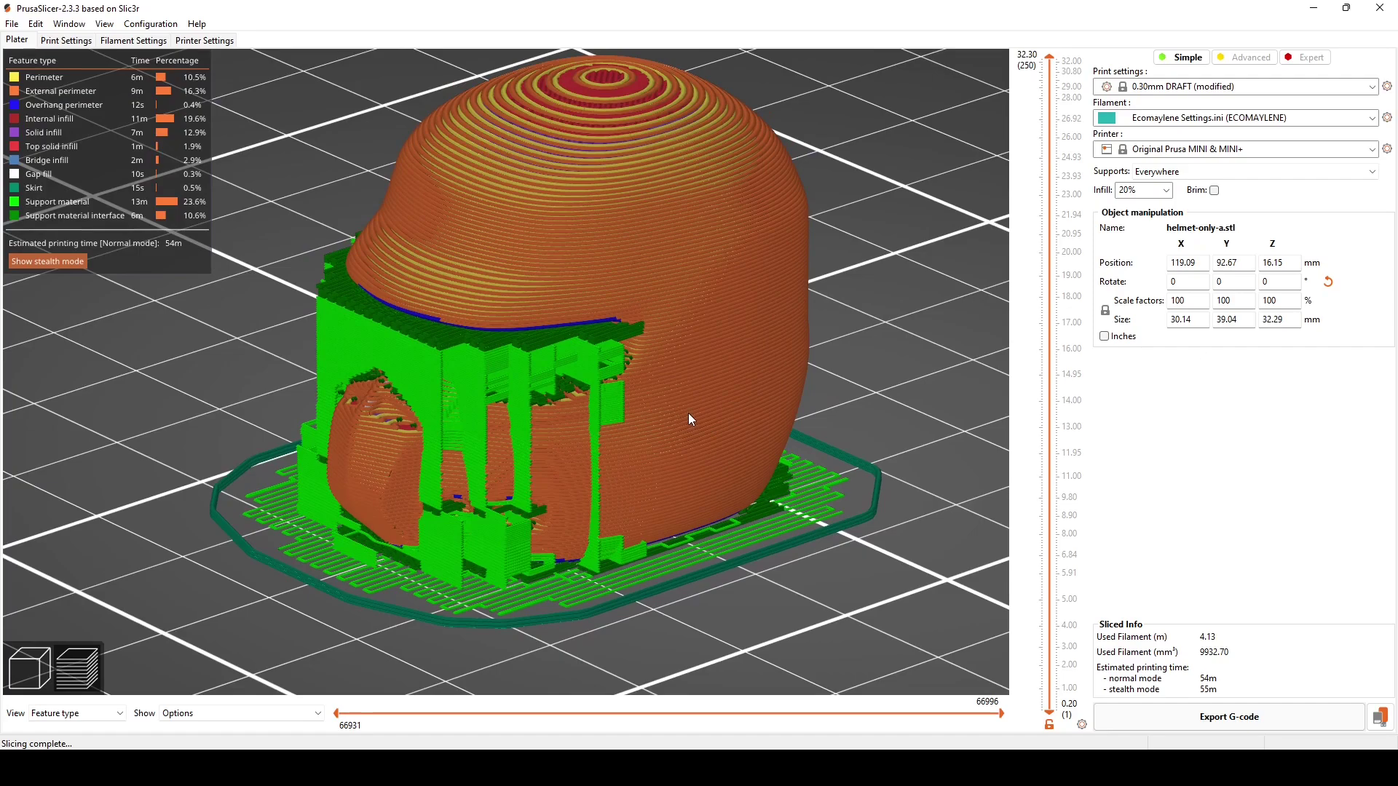
pyautogui.scroll(3, 690, 420)
pyautogui.scroll(-2, 690, 420)
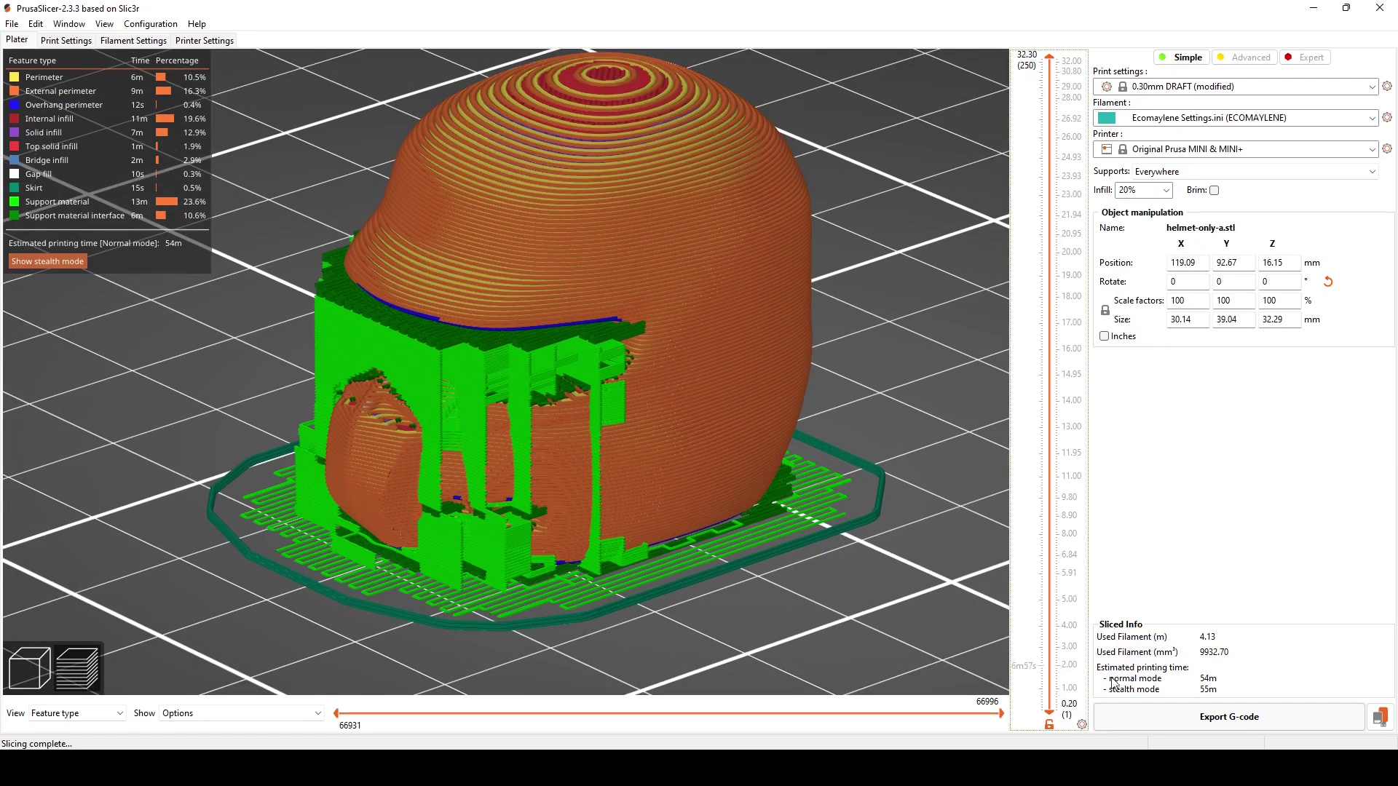
# - Begin exporting the sliced helmet as a G-code file
pyautogui.click(1235, 719)
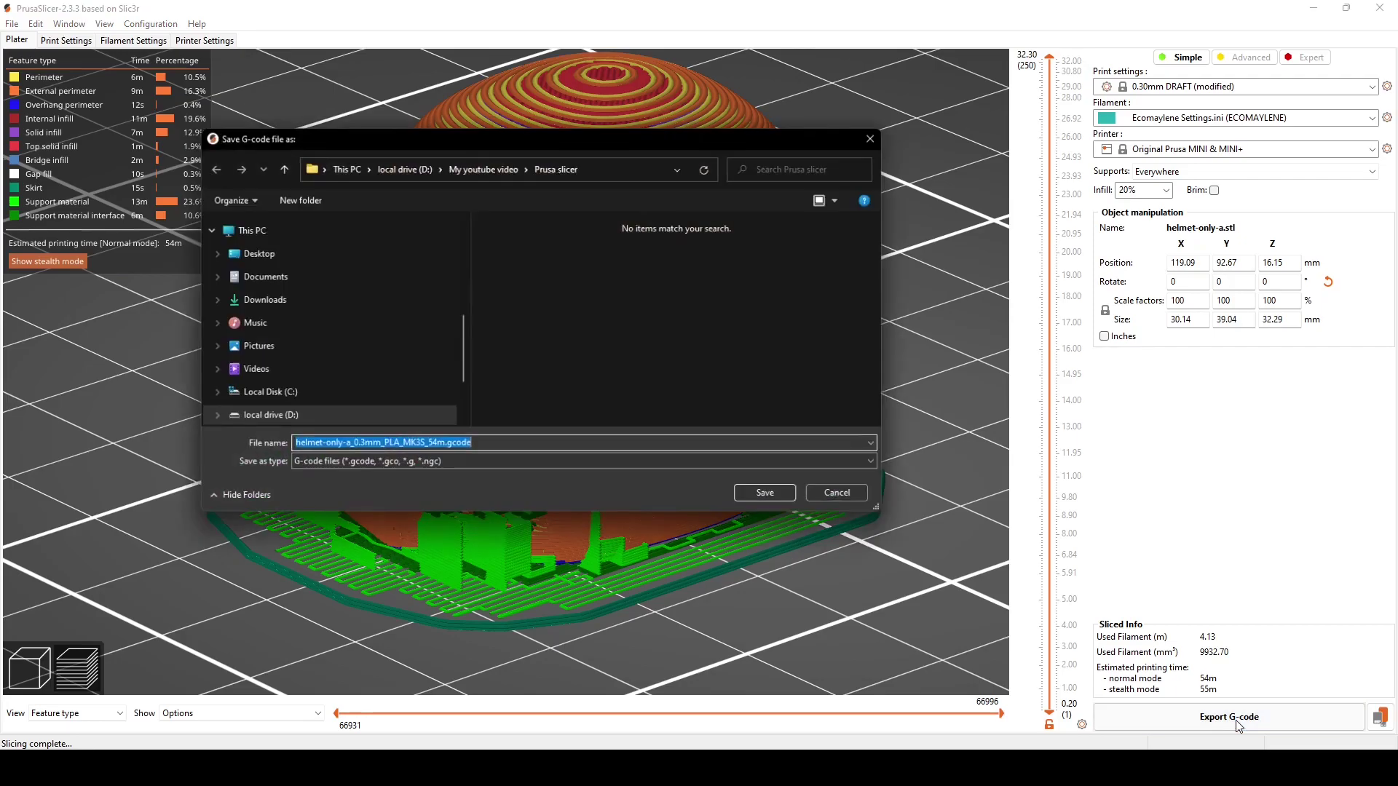